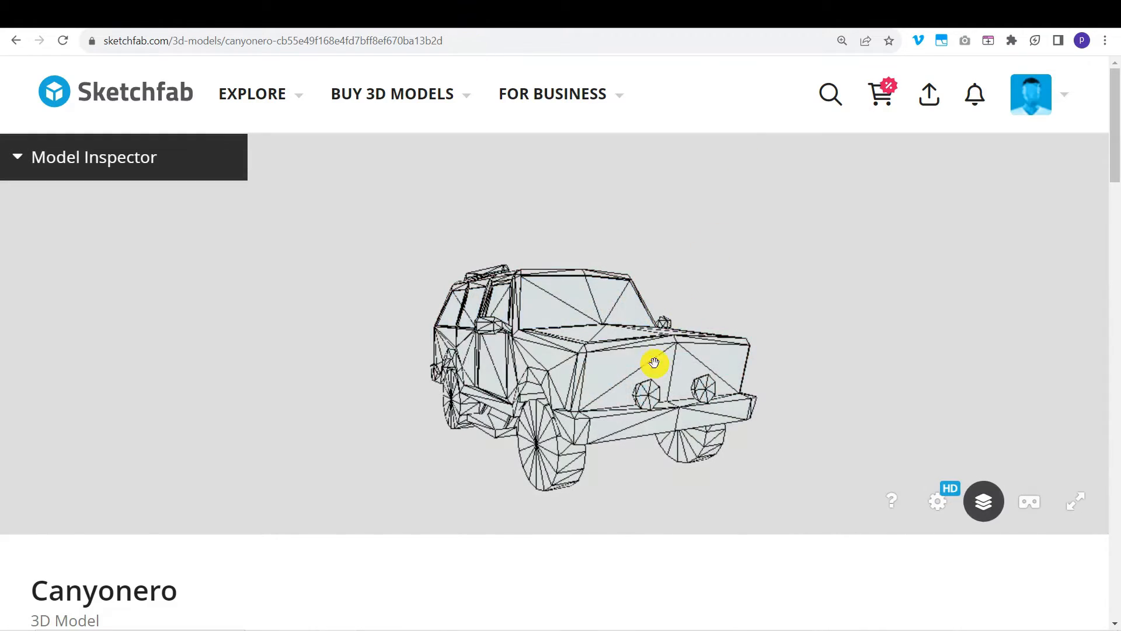
Orbit the Canyonero wireframe from underneath round to the side to study its topology
drag(638, 406, 612, 304)
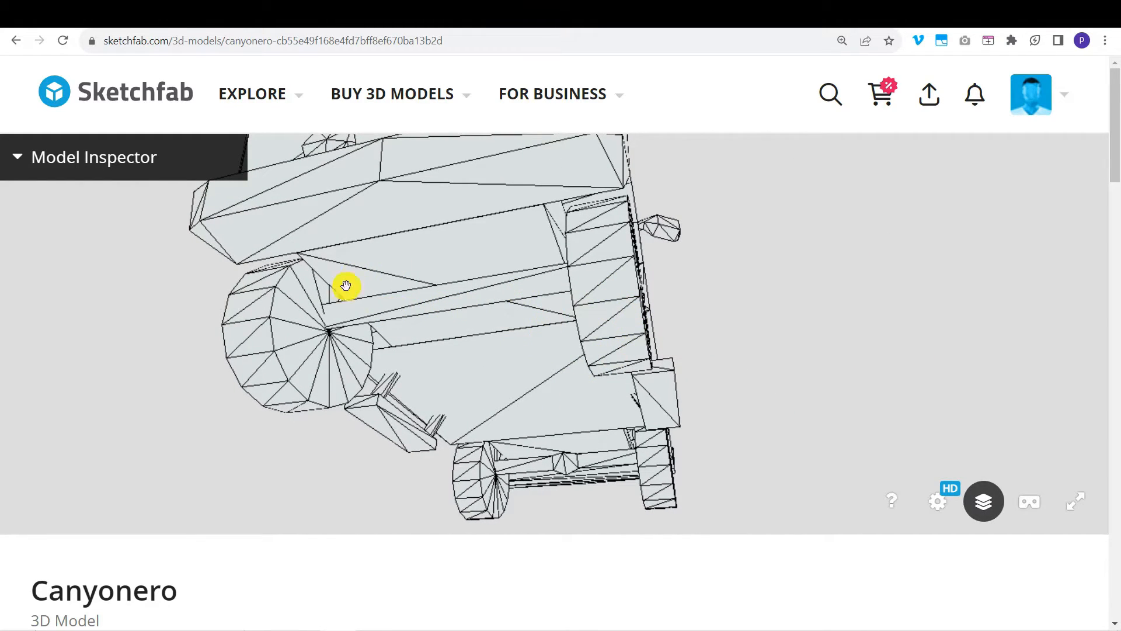
drag(360, 335, 614, 387)
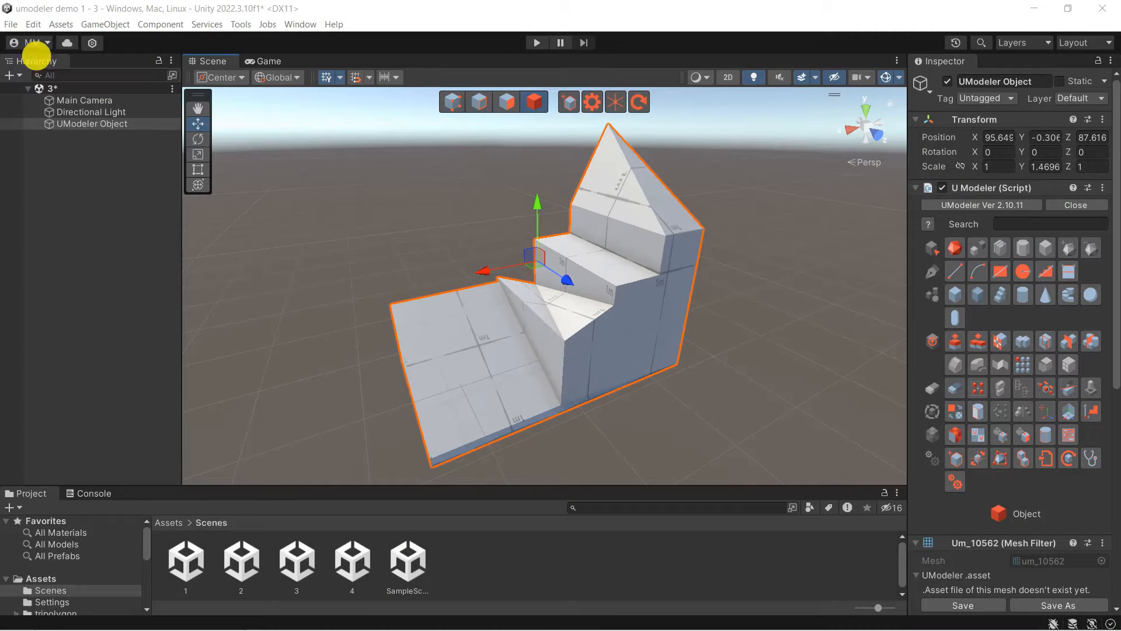
Create a new empty scene from the Basic (URP) template
click(12, 24)
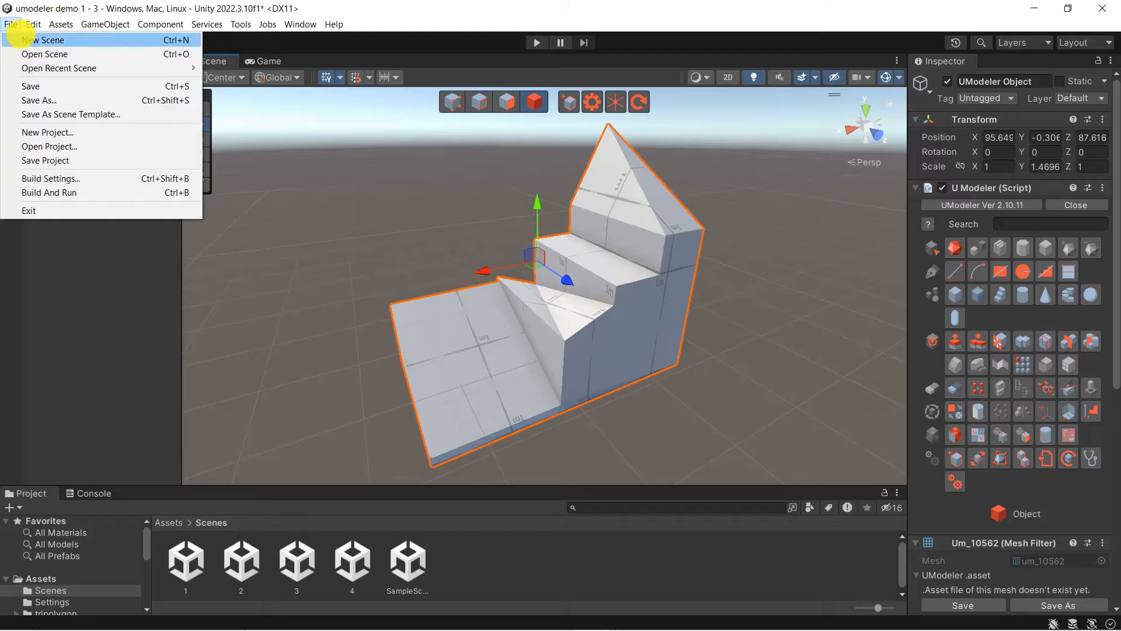
click(17, 38)
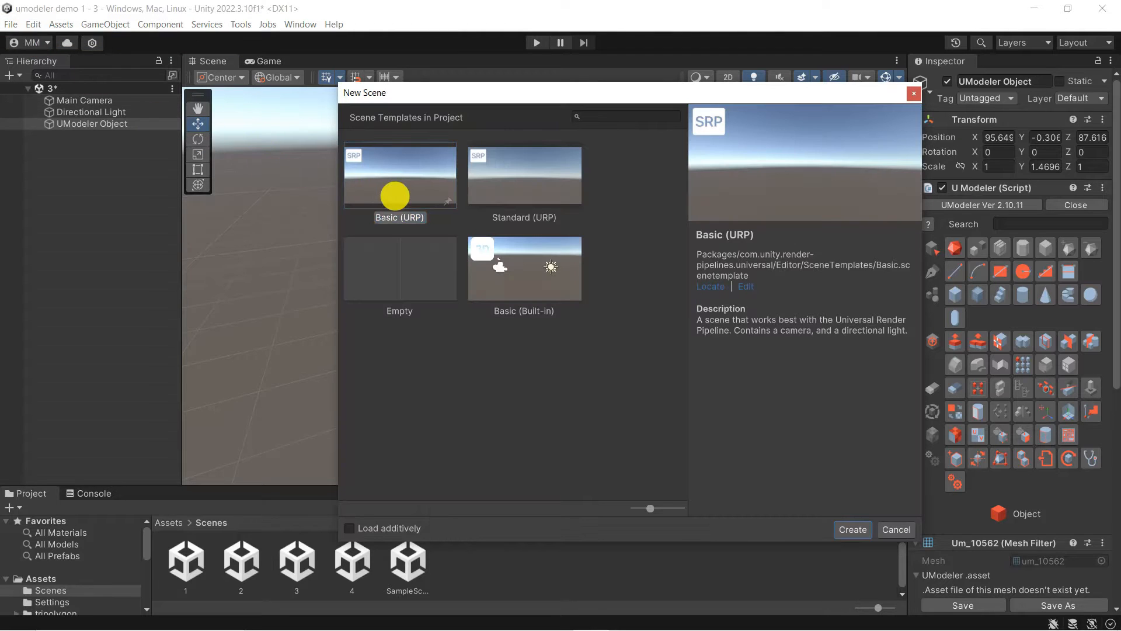
click(395, 196)
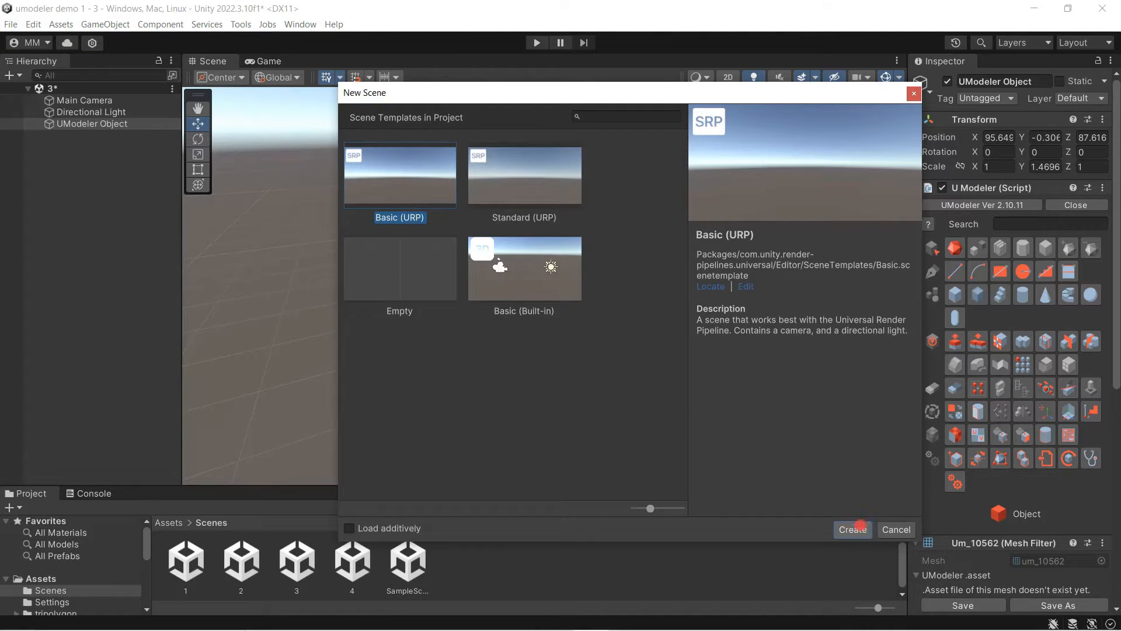
click(856, 528)
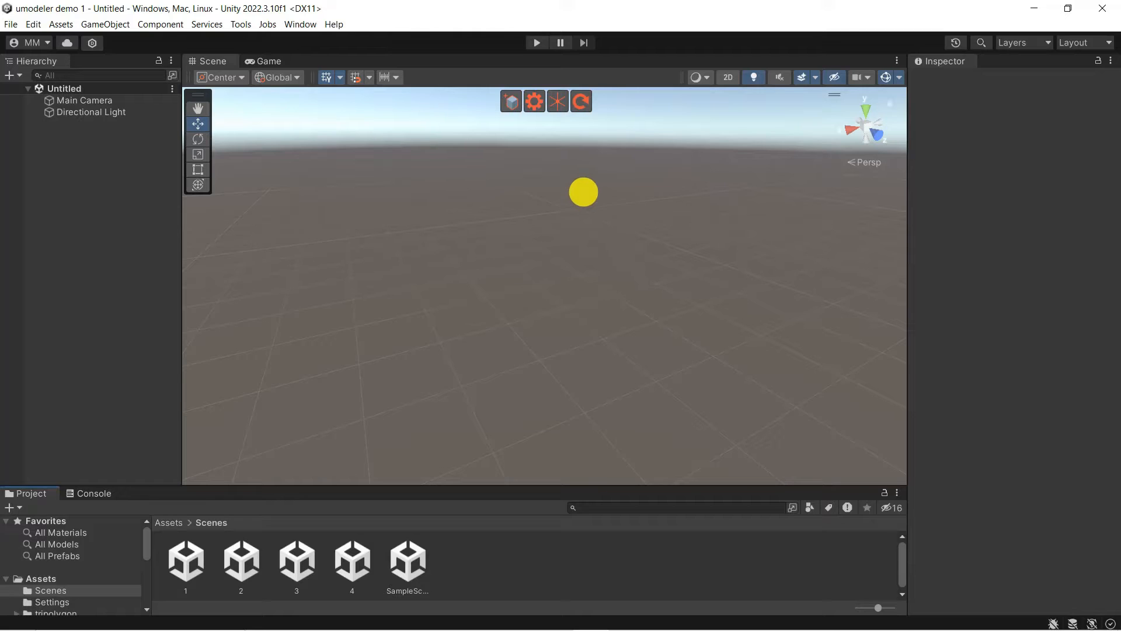
Set UModeler snapping to World Grid with 0.5 move snap size, then add a UModeler Object
click(533, 102)
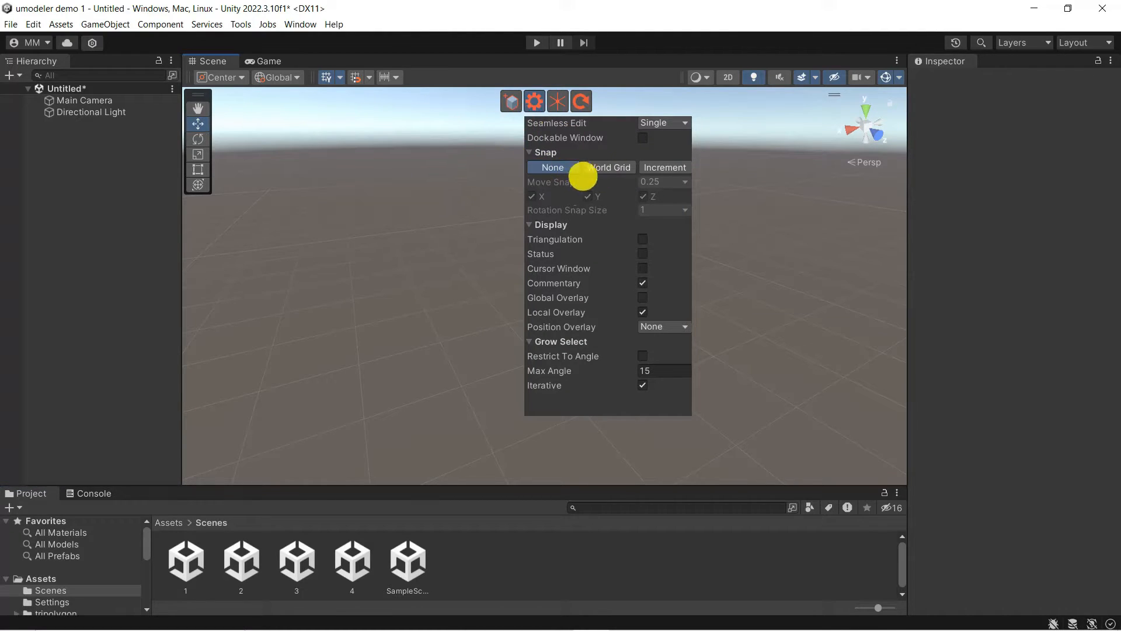
click(608, 168)
click(681, 181)
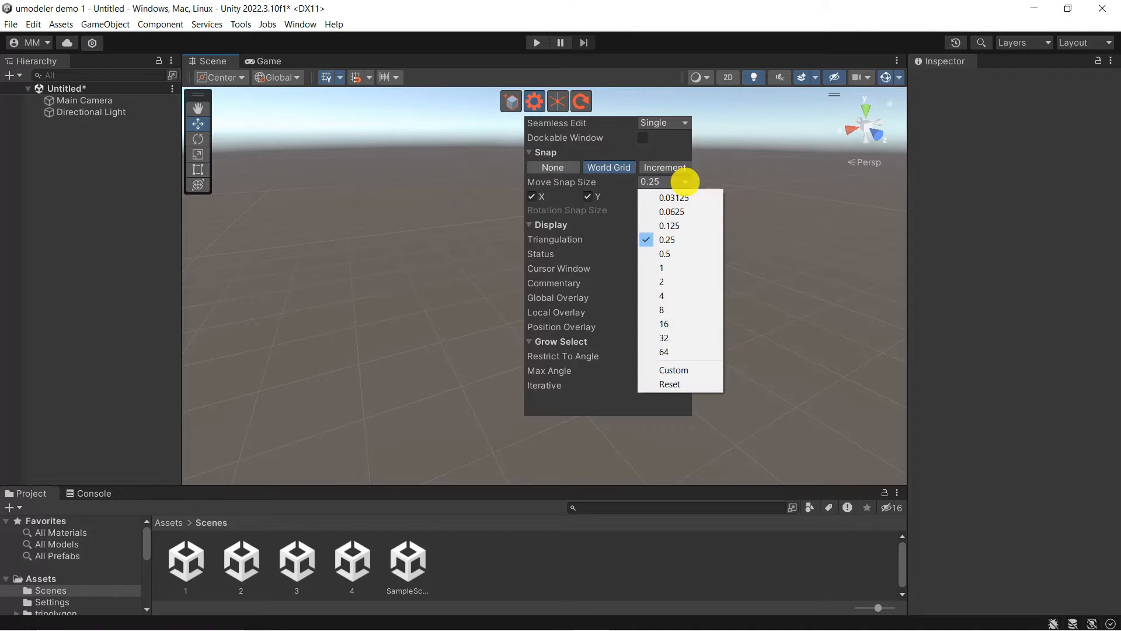
click(681, 253)
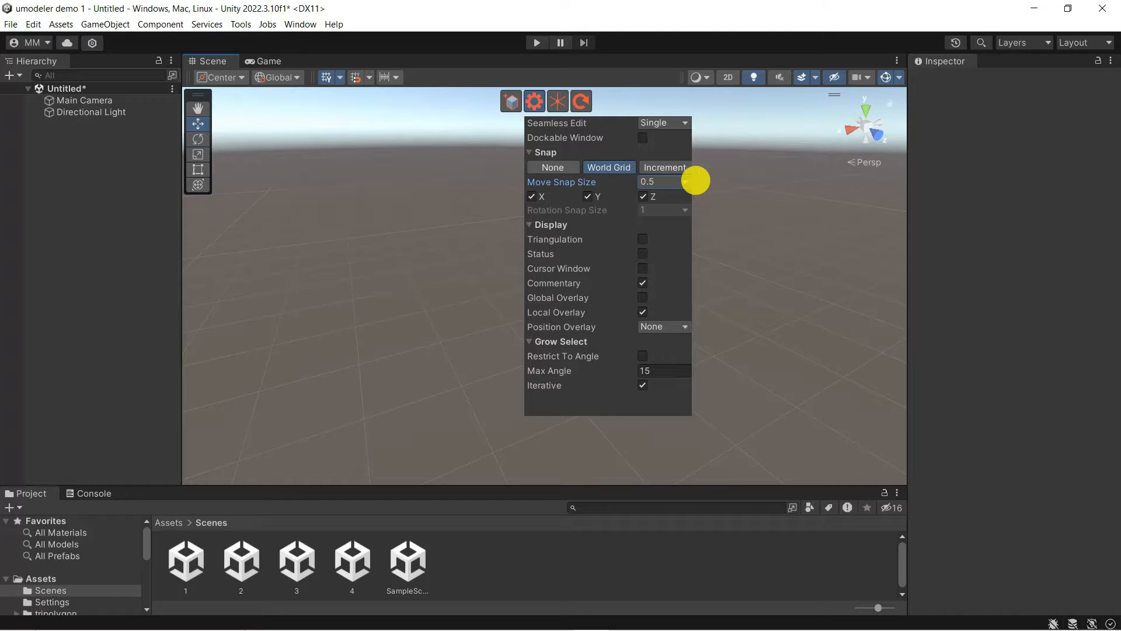
click(511, 101)
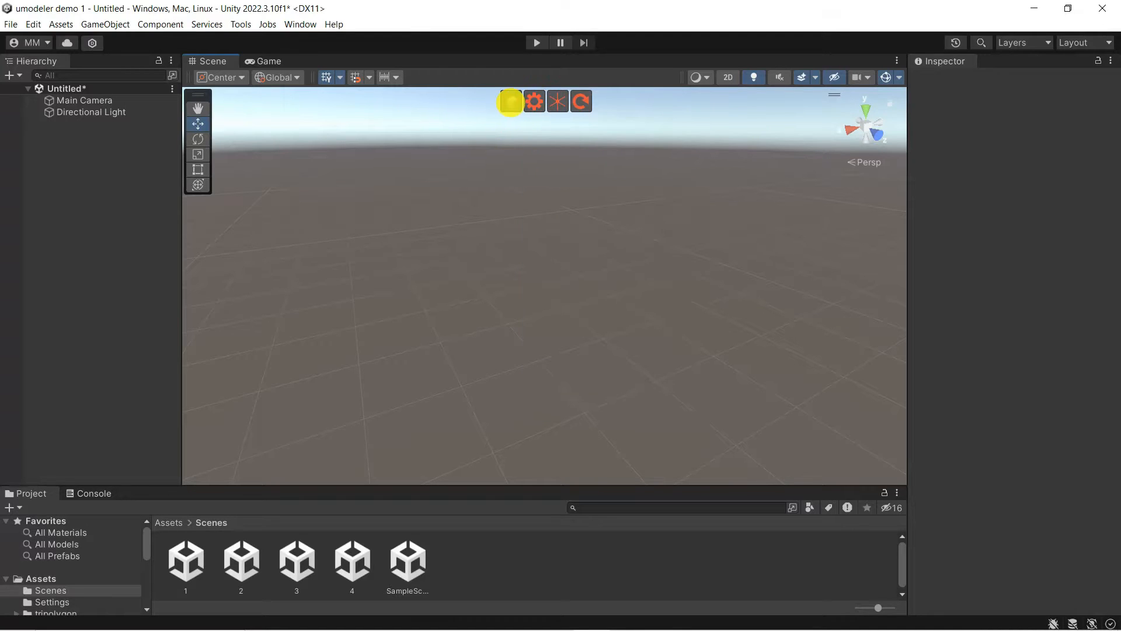
click(511, 102)
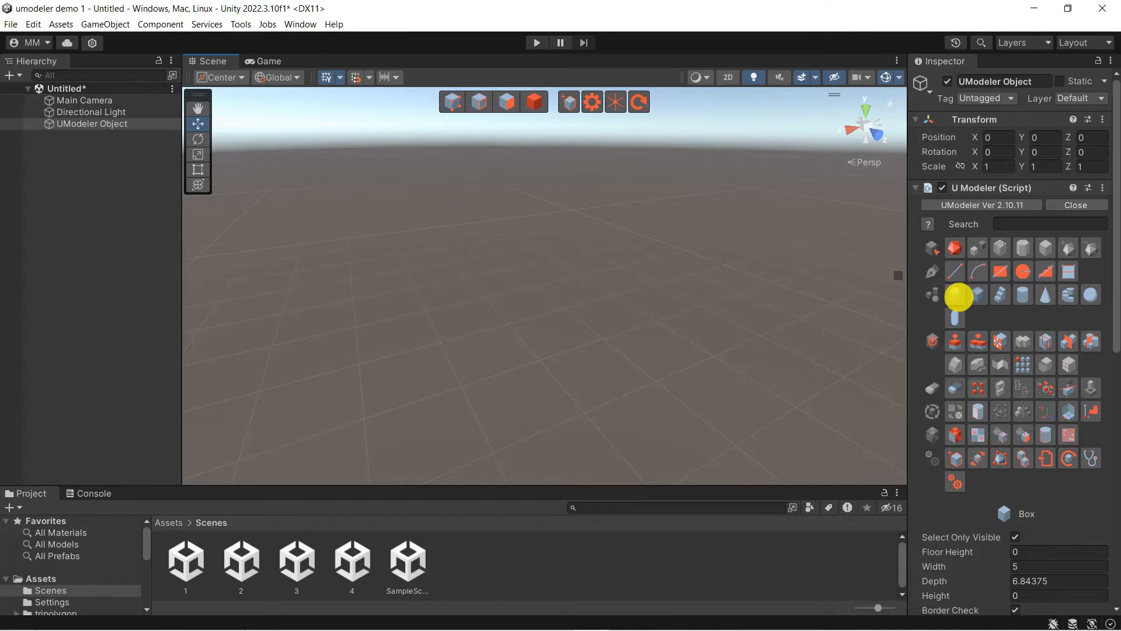
Draw a 10 × 5 box extruded 1.5 units and rename the object 'chassis'
click(461, 386)
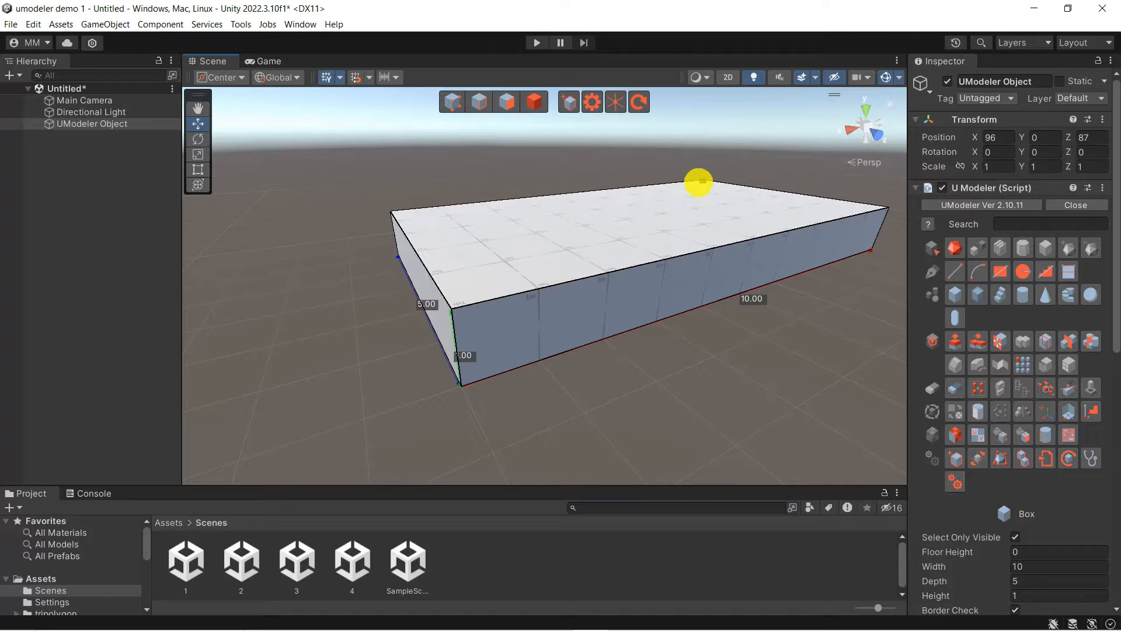
key(space)
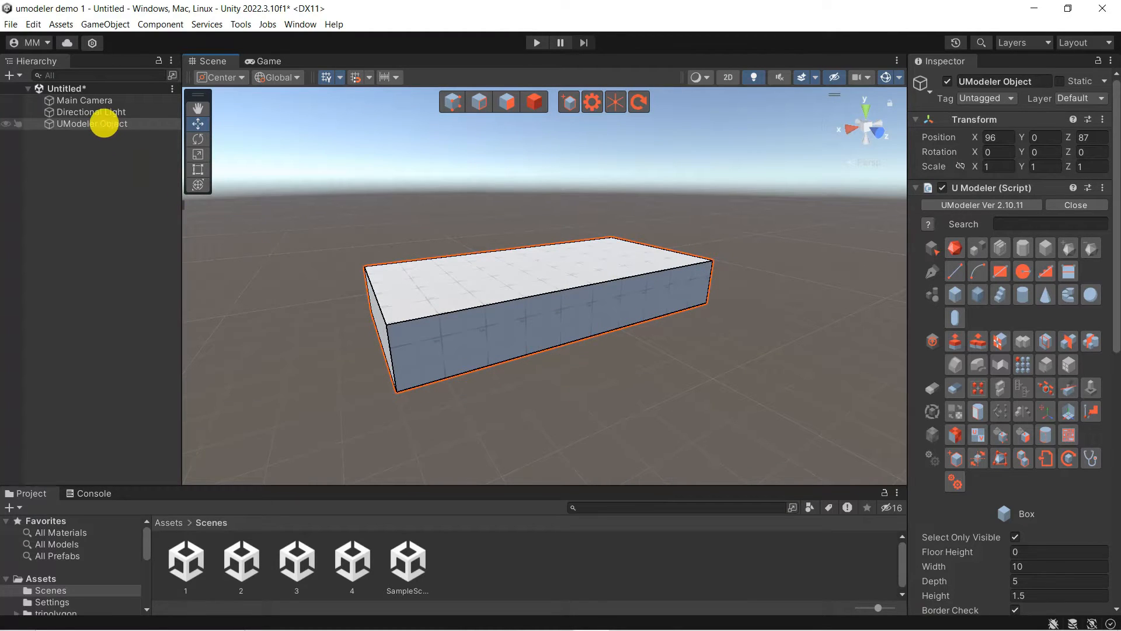
right_click(104, 123)
click(146, 192)
text(chassis)
key(Return)
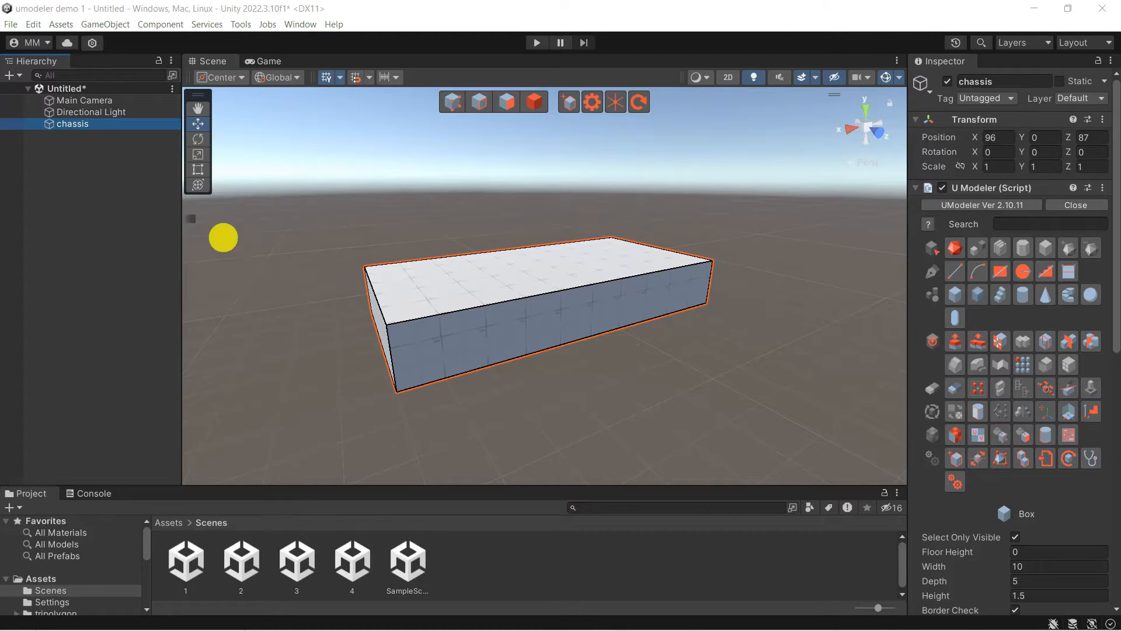
Draw a 7 × 5 rectangle on the chassis top and raise it 1.5 units into a cabin block
drag(395, 328, 575, 242)
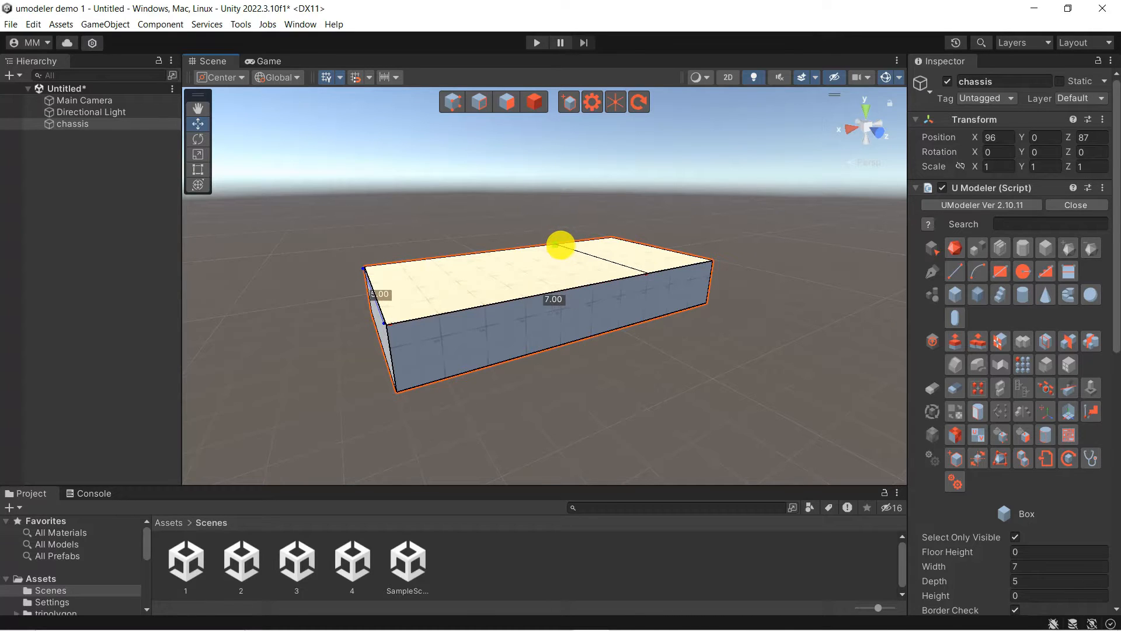
drag(559, 245, 547, 204)
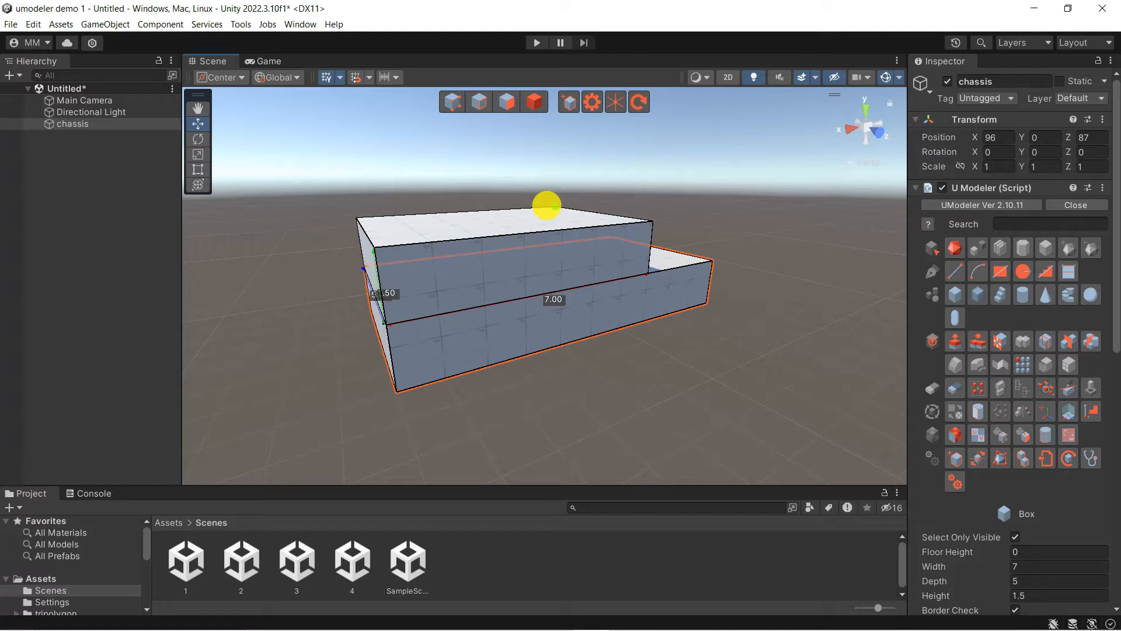
key(space)
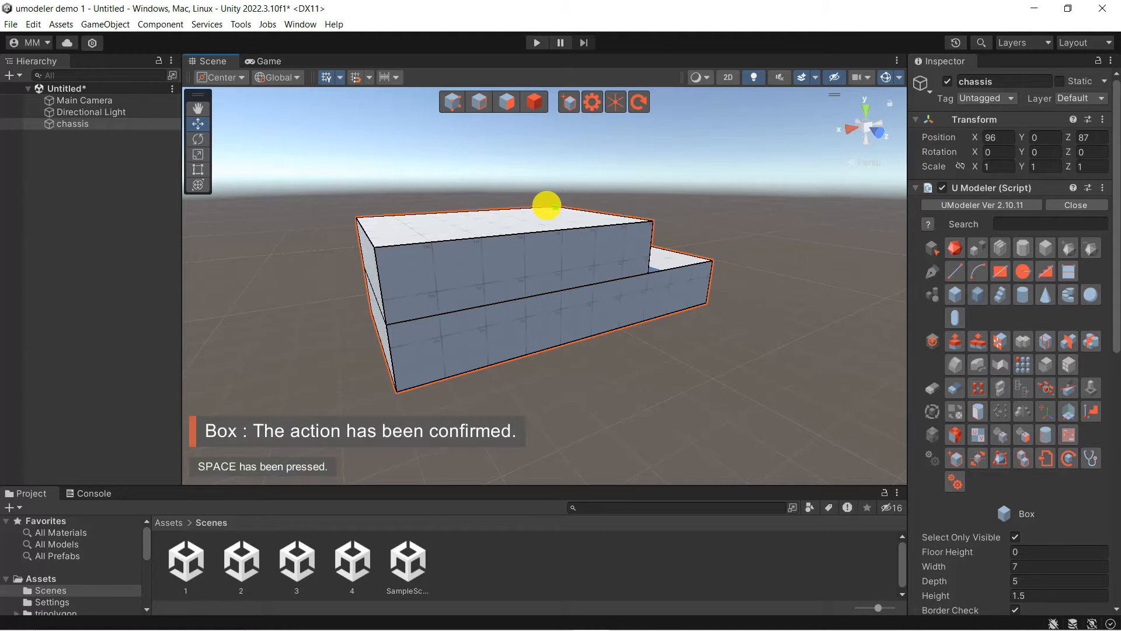
alt+drag(546, 206, 320, 157)
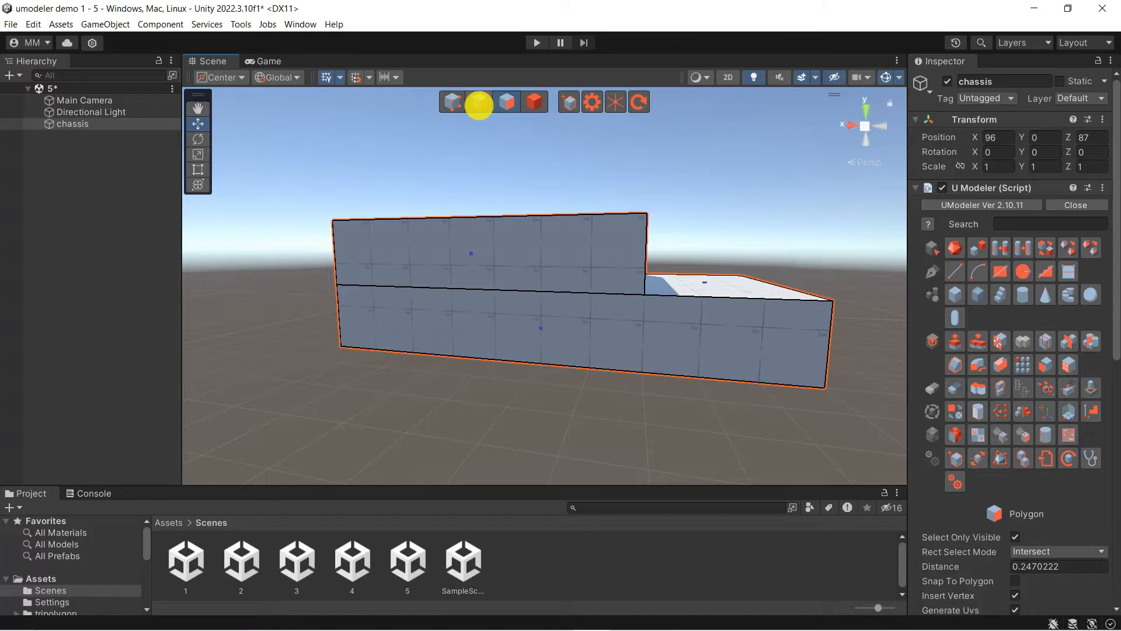
In Edge mode, push the cabin's top edge back to slant the windshield
click(479, 103)
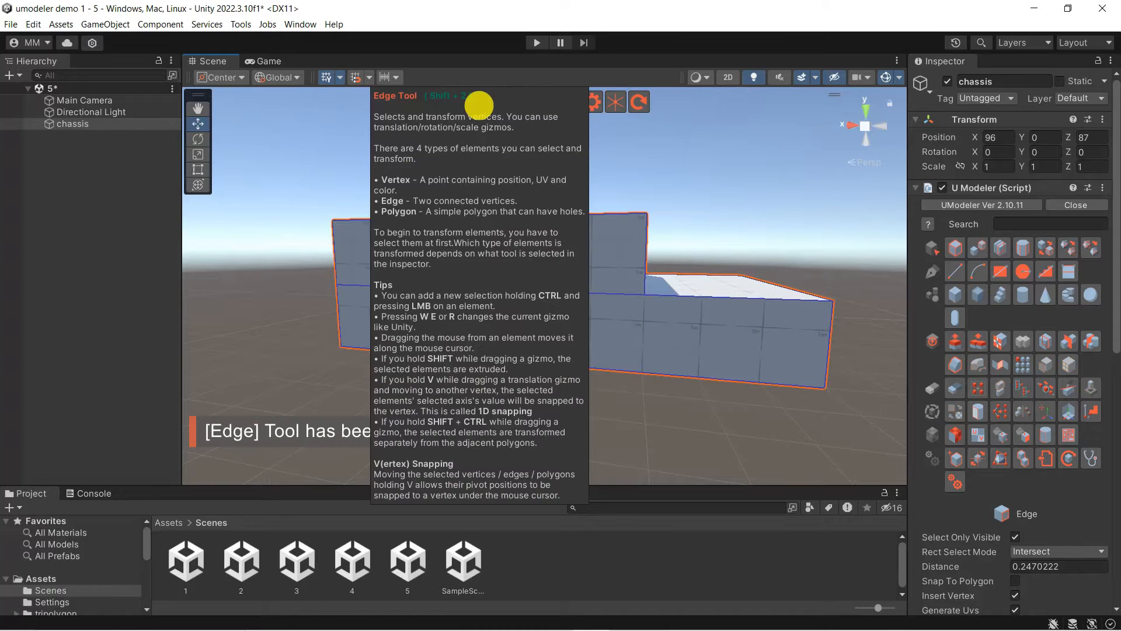
alt+drag(688, 190, 589, 240)
click(604, 244)
drag(594, 228, 684, 375)
Pull the lower body's bottom front edge inward along X to angle the nose
click(730, 409)
click(713, 376)
click(723, 410)
alt+drag(511, 428, 676, 499)
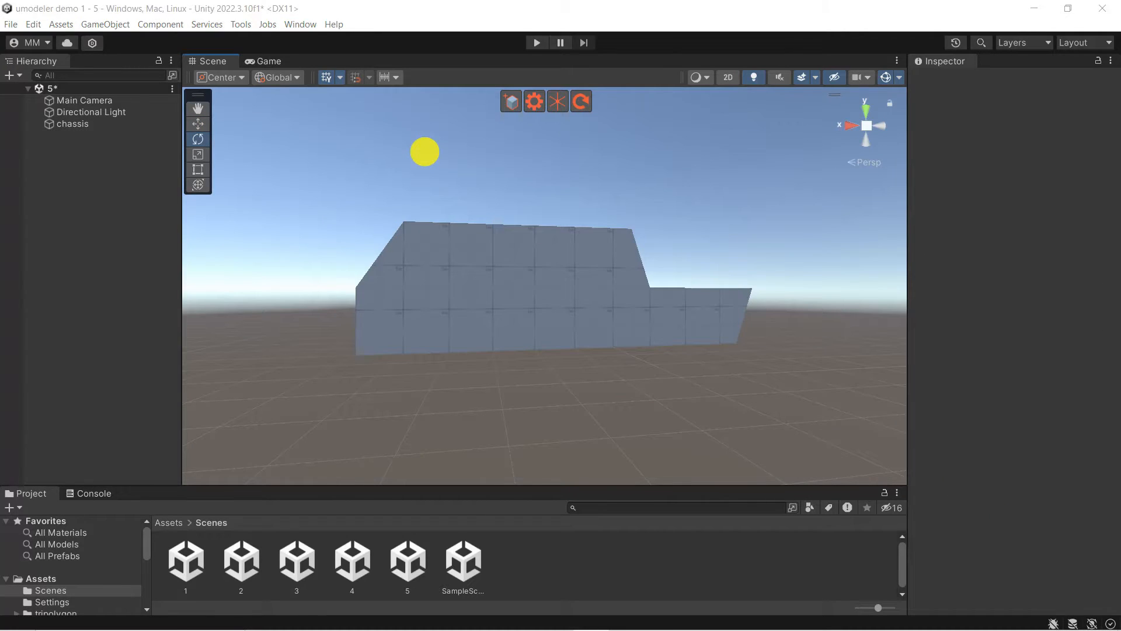
Add a new UModeler Object and rename it 'wheel1'
click(511, 103)
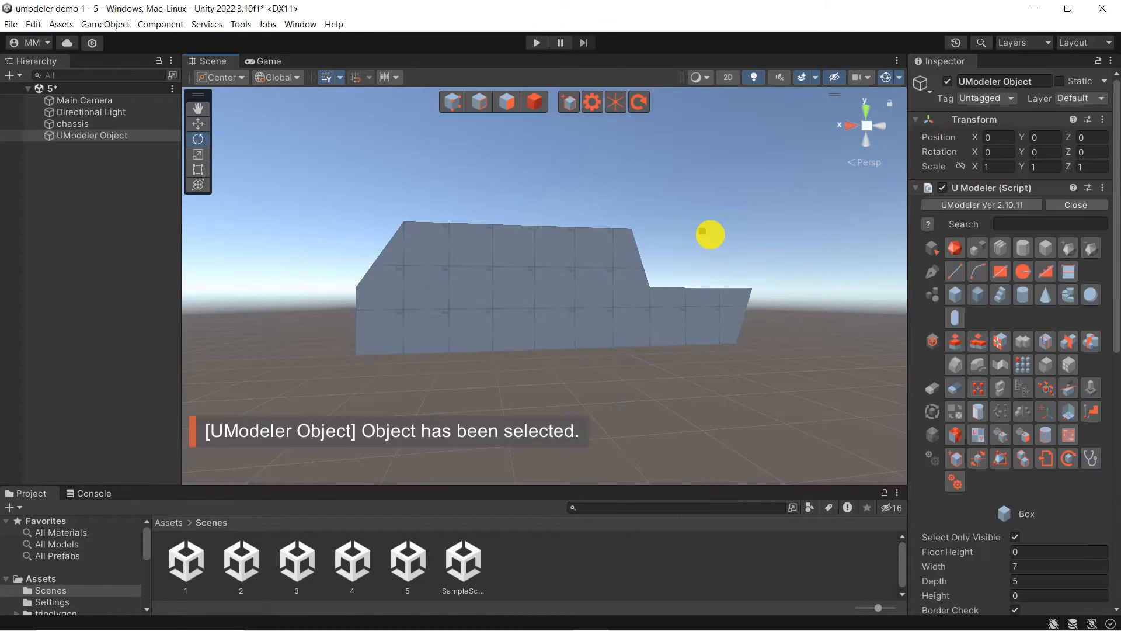
right_click(106, 132)
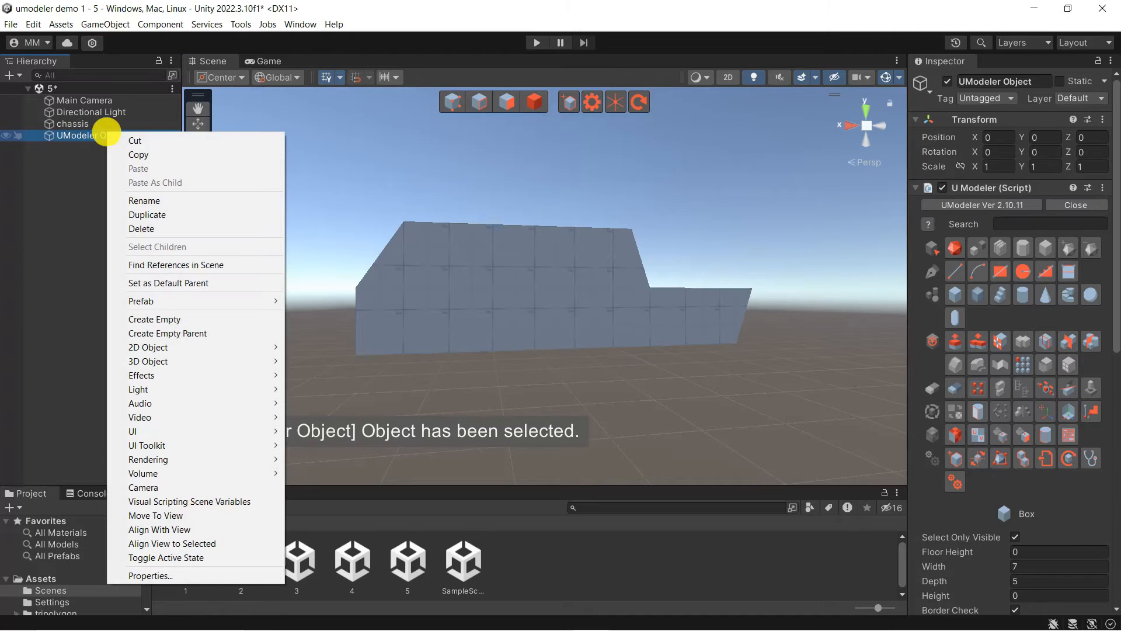
click(167, 202)
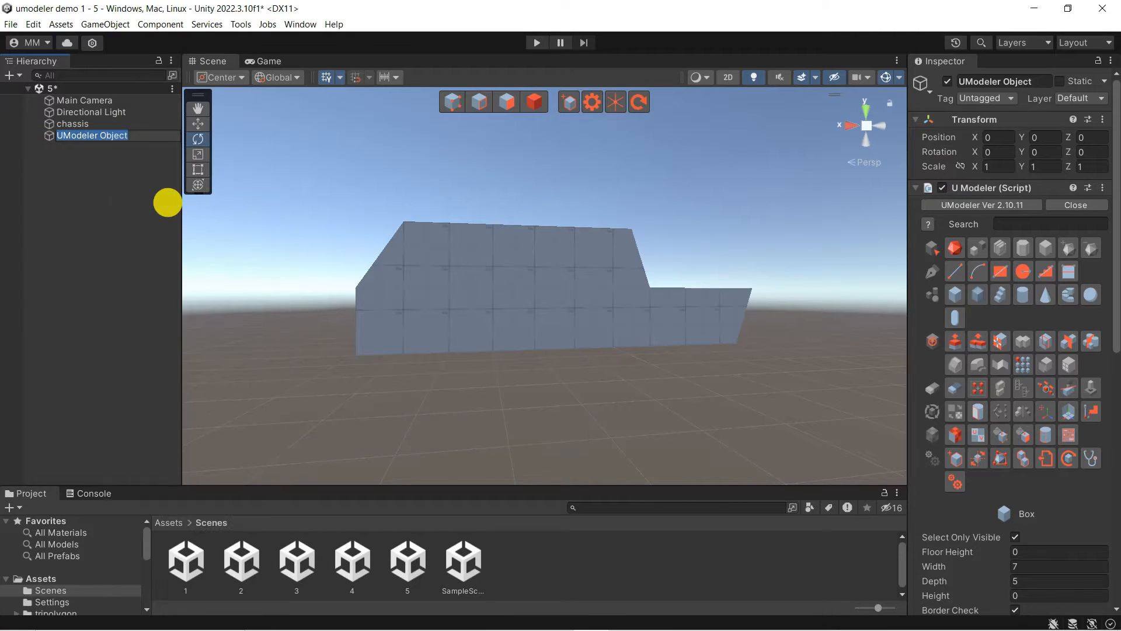
text(wheel1)
key(Return)
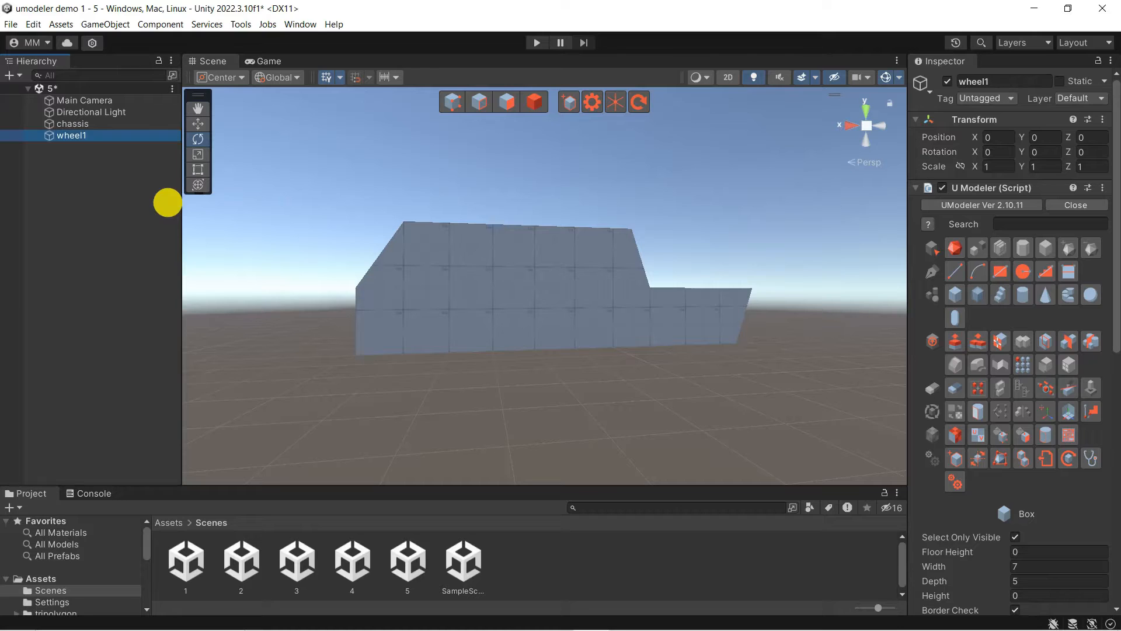
Draw a 14-segment cylinder with radius 1 and height 1
click(1022, 294)
drag(619, 405, 668, 418)
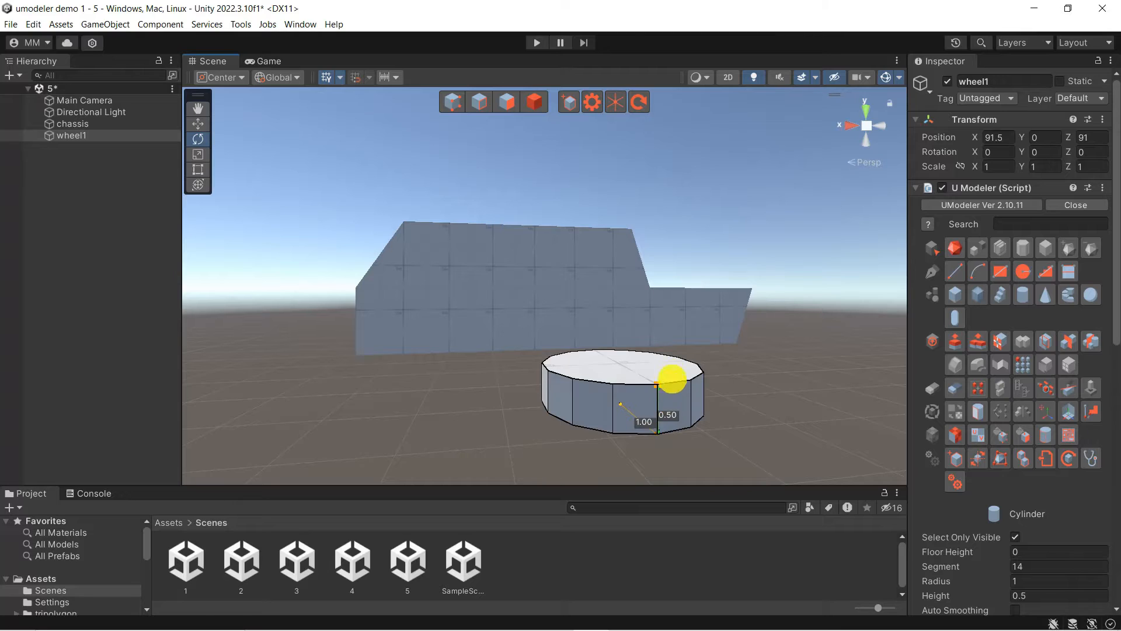
key(space)
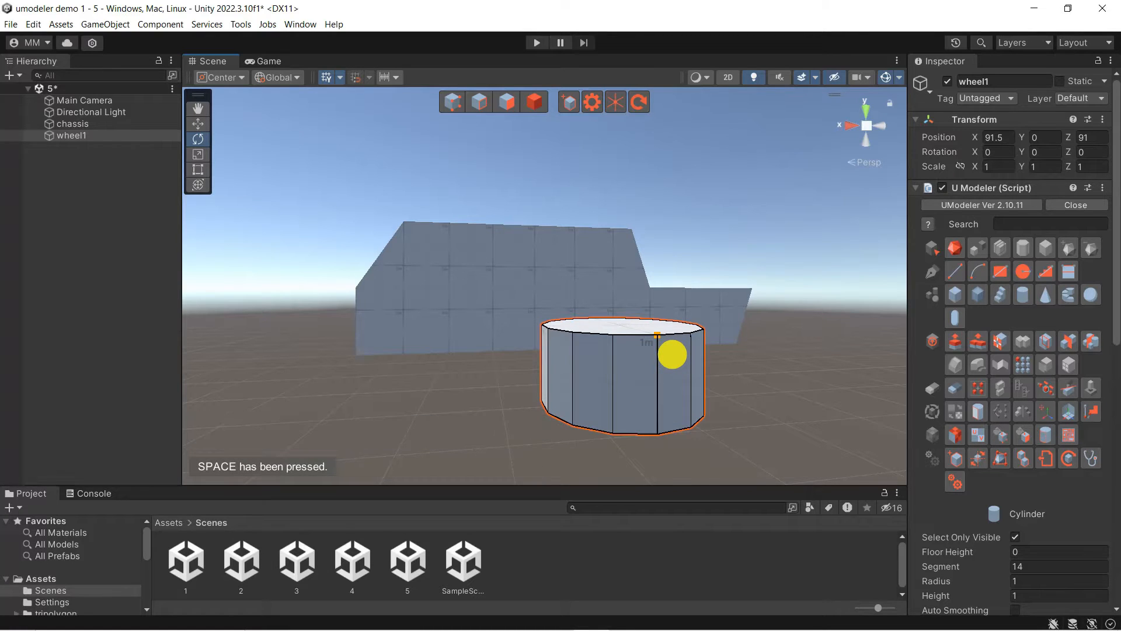
Rotate the cylinder about -90° on X and move it beside the chassis
click(538, 100)
drag(645, 358, 393, 205)
right_drag(509, 416, 417, 400)
key(w)
drag(461, 350, 441, 350)
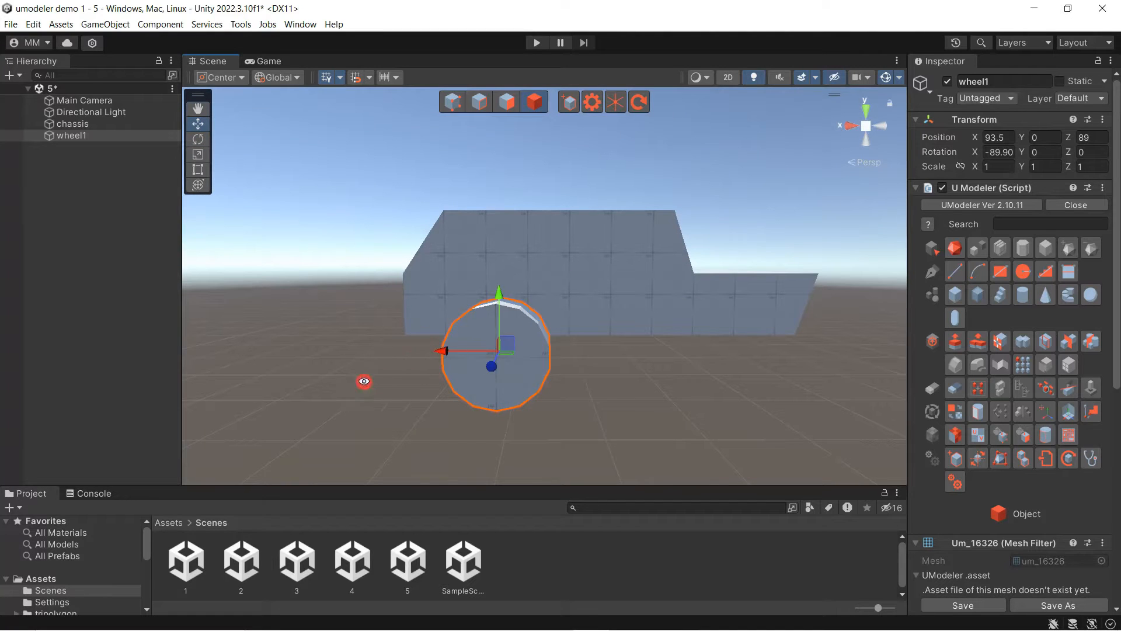
right_drag(364, 382, 651, 401)
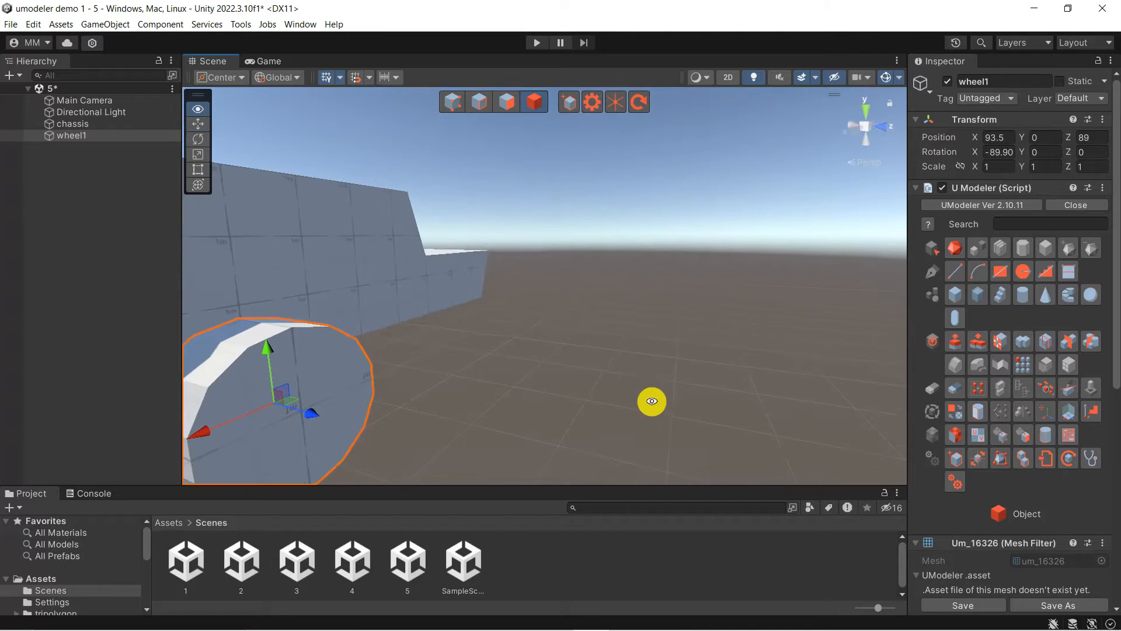
scroll(556, 349, down, 3)
middle_drag(556, 349, 693, 308)
alt+drag(569, 438, 274, 377)
alt+drag(692, 353, 534, 266)
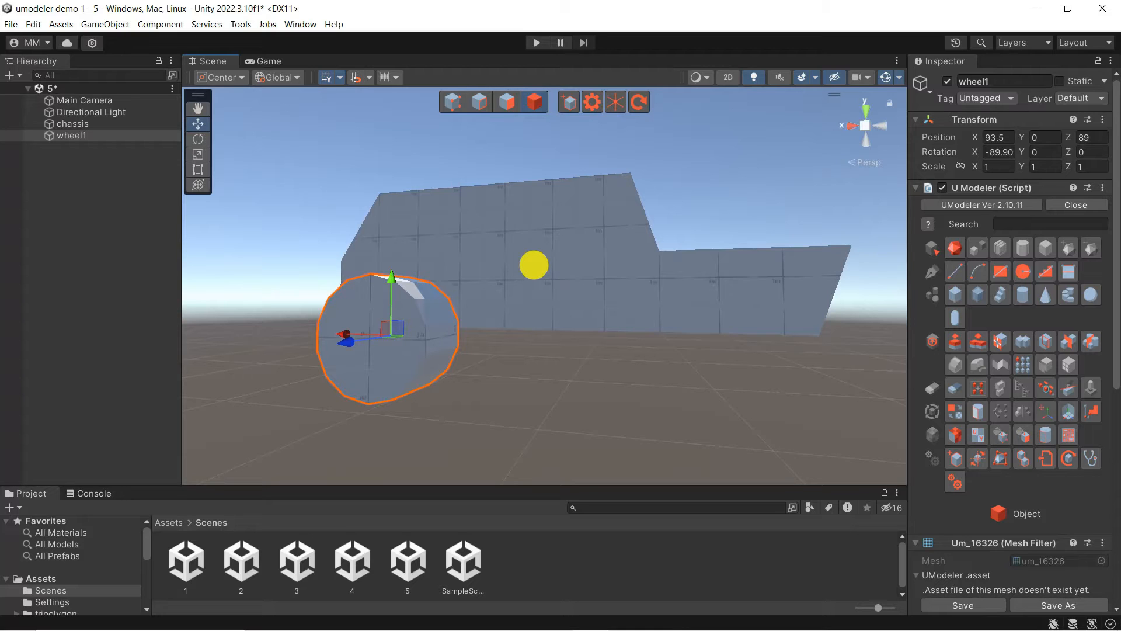
Duplicate wheel1 three times via Edit > Duplicate
click(33, 24)
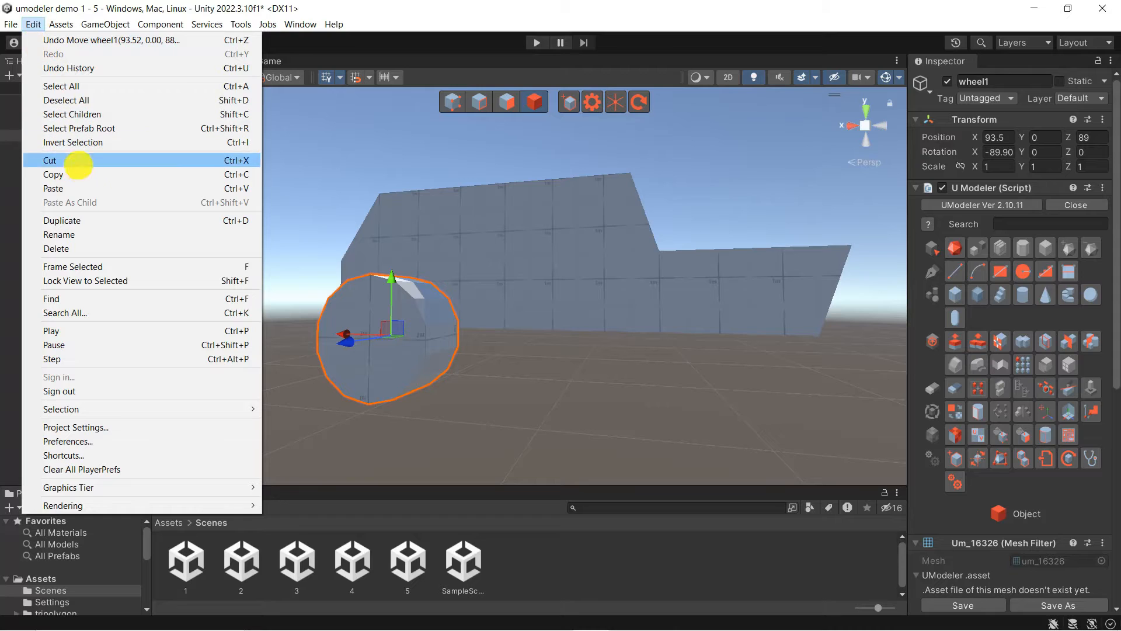
click(107, 226)
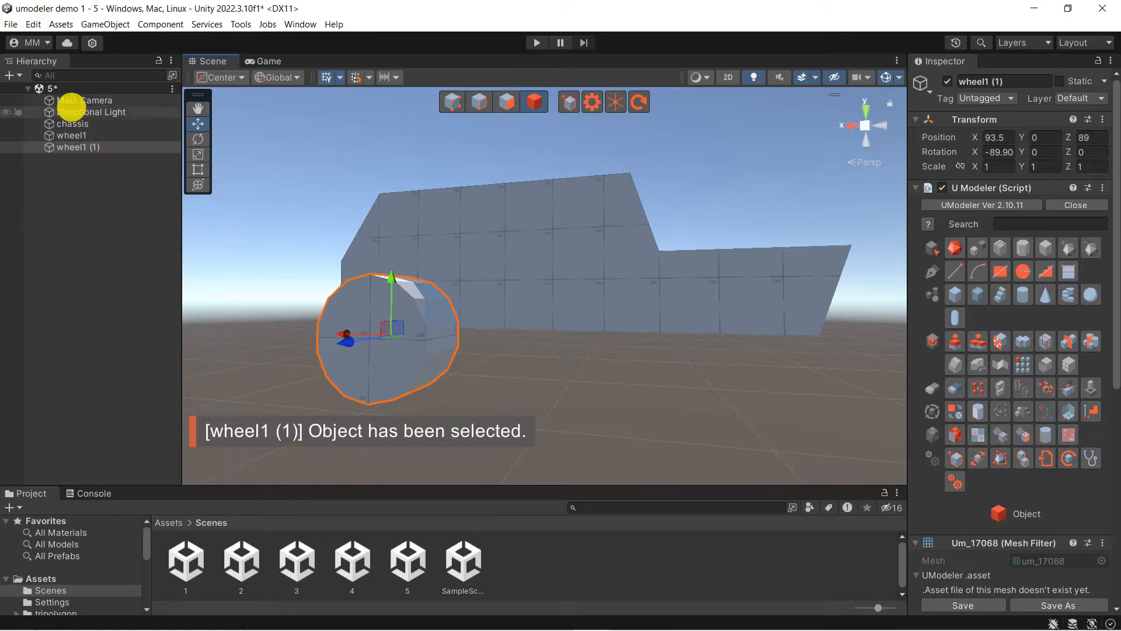
click(33, 24)
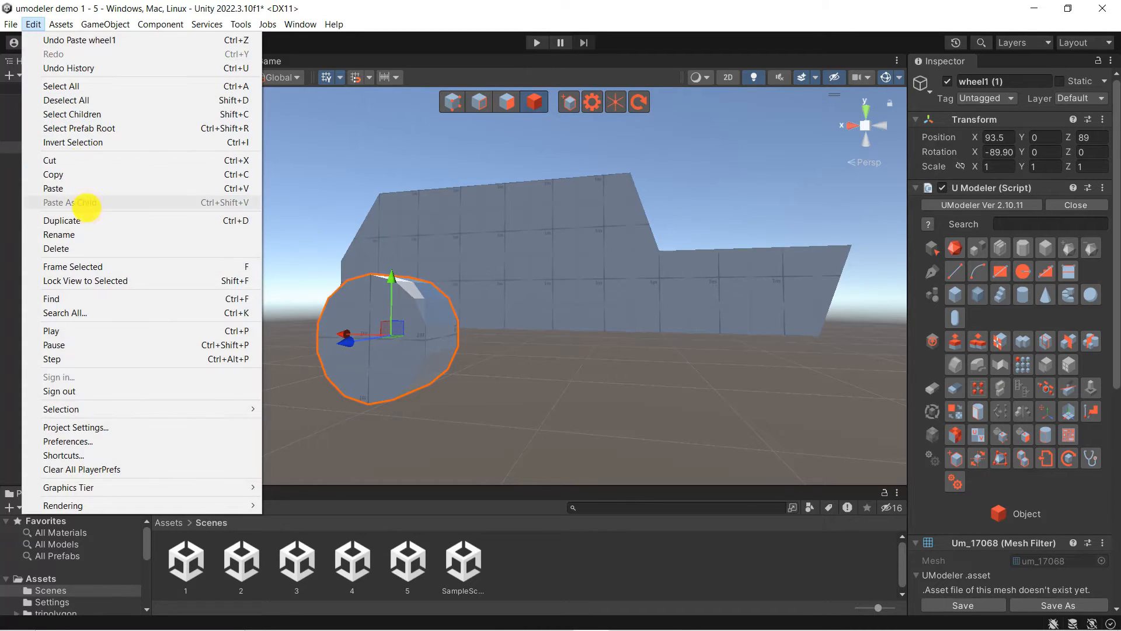
click(87, 221)
click(33, 24)
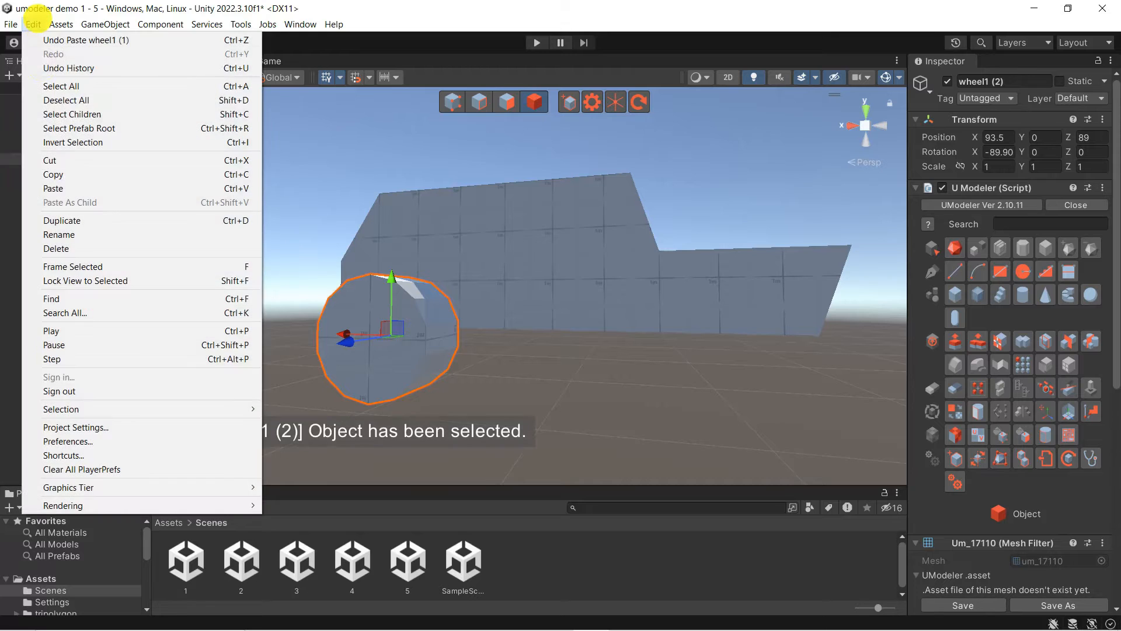
click(100, 224)
Rename the first copy to 'wheel2'
right_click(96, 148)
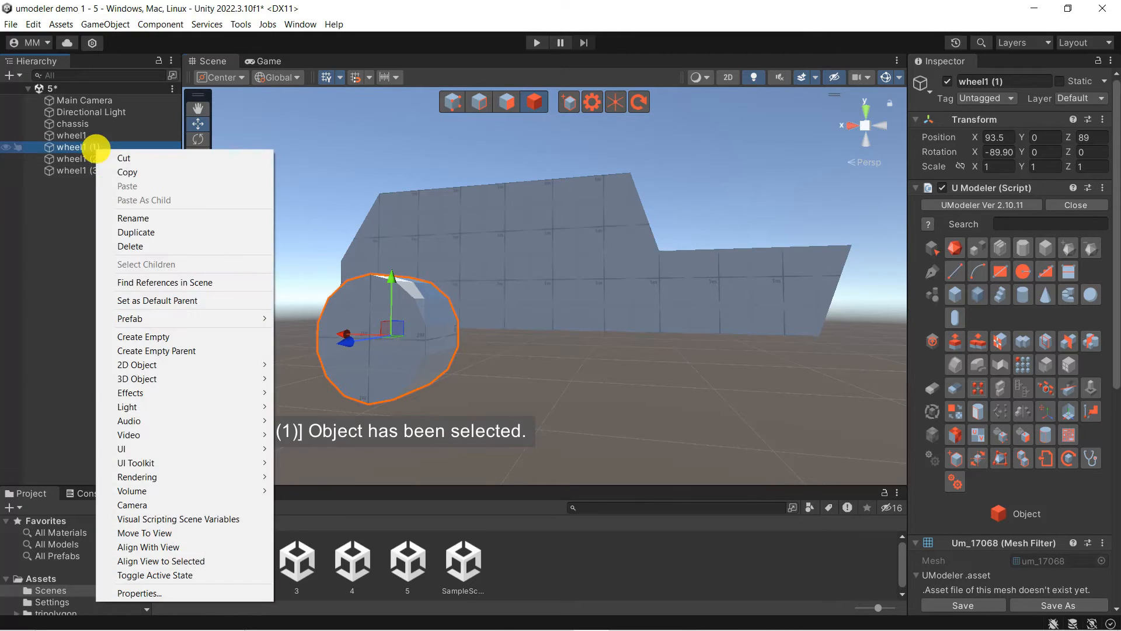
click(132, 217)
key(Right)
key(BackSpace)
key(BackSpace)
key(BackSpace)
key(BackSpace)
key(BackSpace)
text(2)
key(Return)
Rename the remaining two copies 'wheel3' and 'wheel4'
right_click(88, 158)
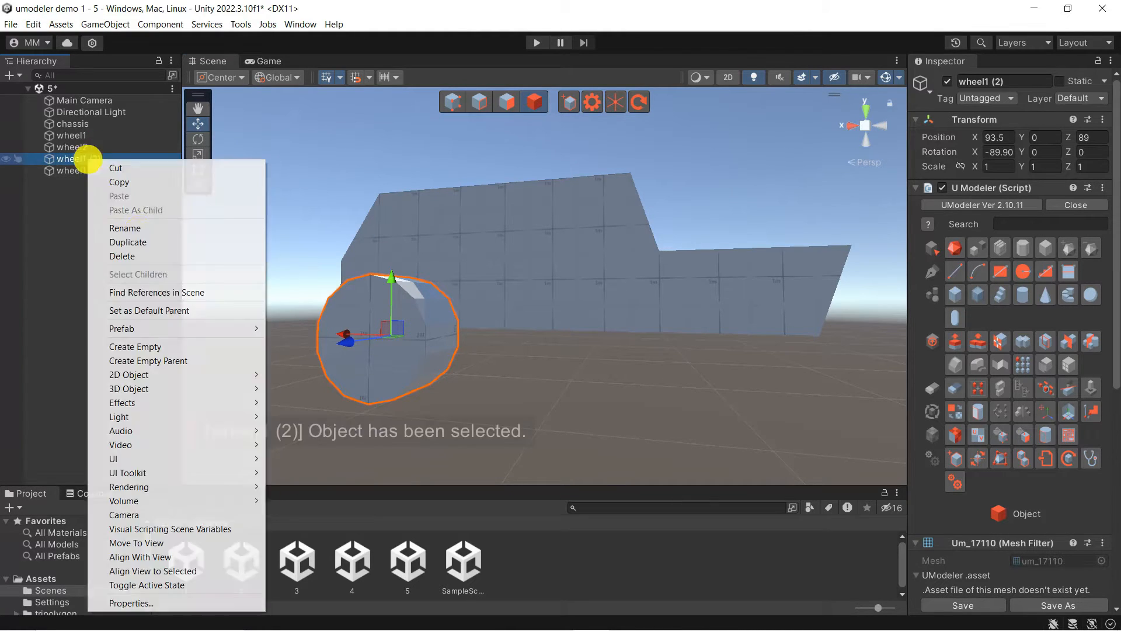
click(146, 222)
text(wheel3)
key(Return)
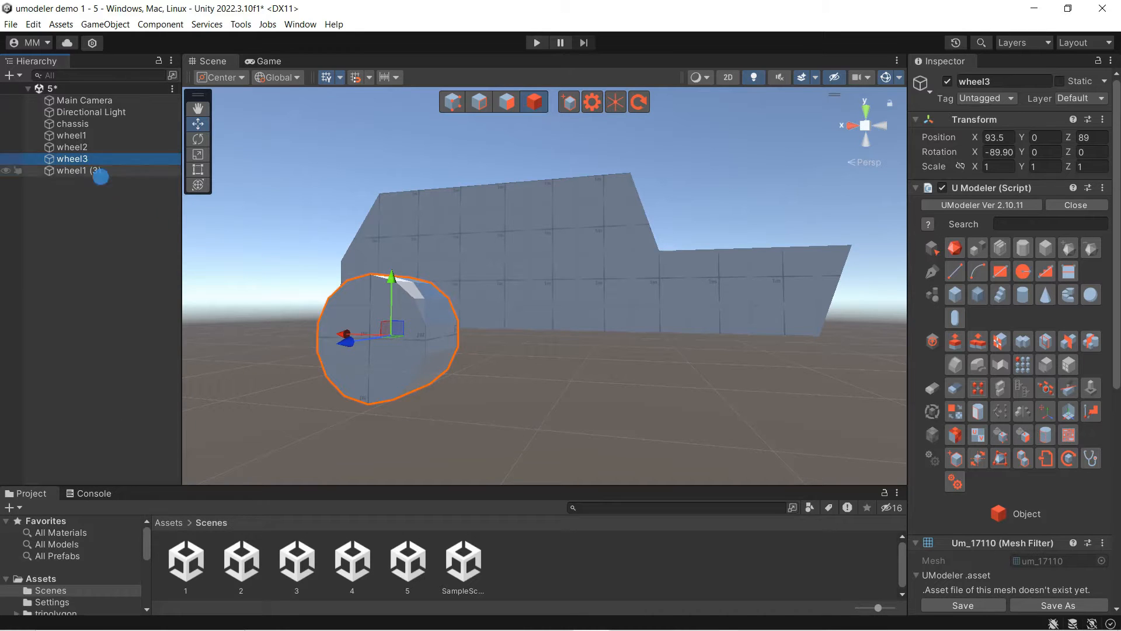
right_click(101, 175)
click(150, 241)
text(wheel4)
key(Return)
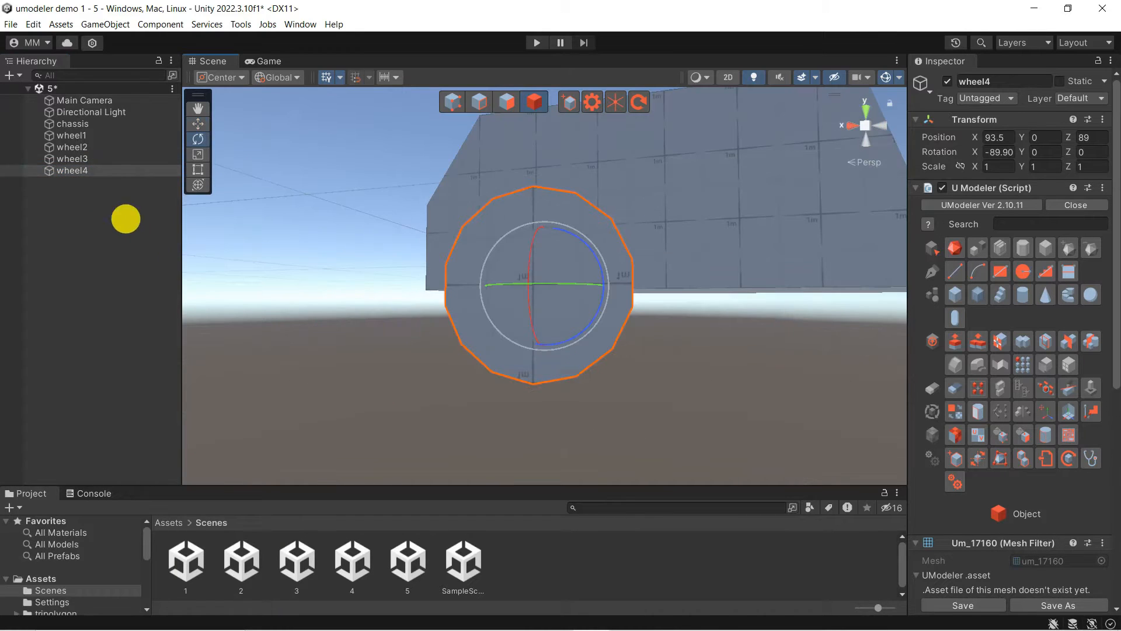
Duplicate wheel4 and name the copy 'spare wheel'
click(33, 24)
click(117, 221)
double_click(114, 181)
right_click(114, 181)
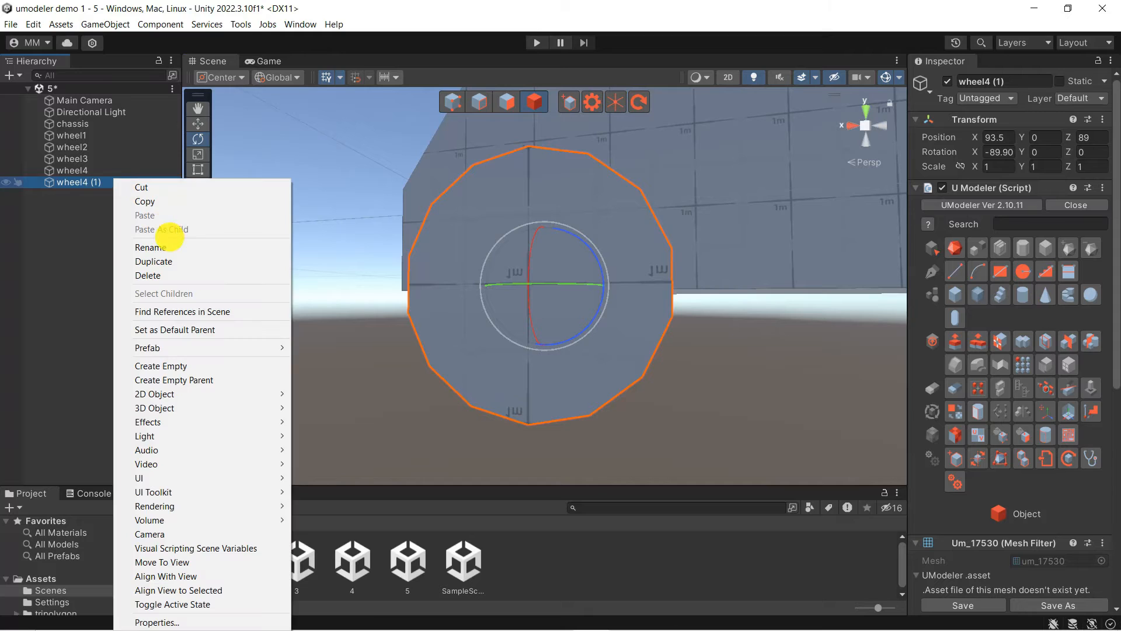
click(171, 244)
text(spare wheel)
key(Return)
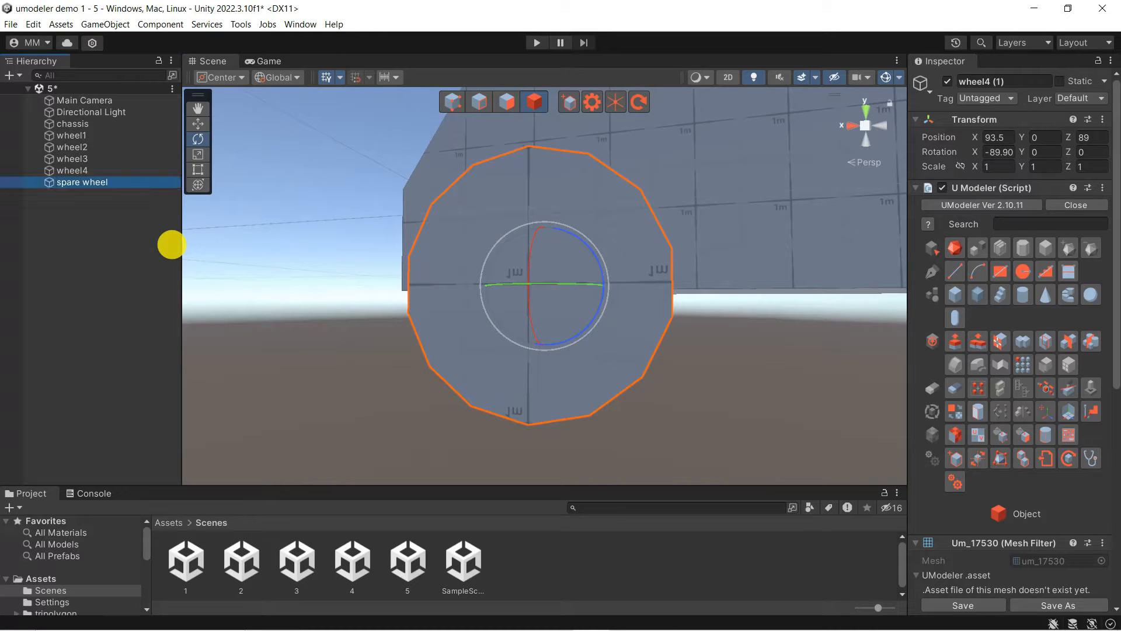
Spread the wheels along X, with wheel2 at X 95.75 and wheel4 at X 94.25
drag(391, 286, 313, 286)
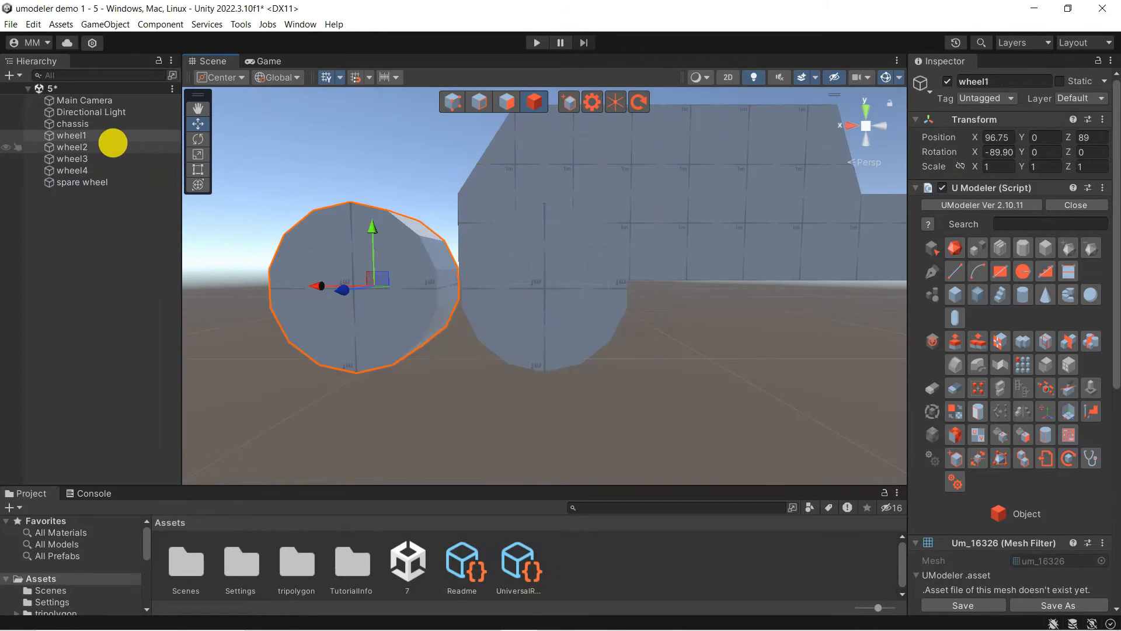
click(111, 144)
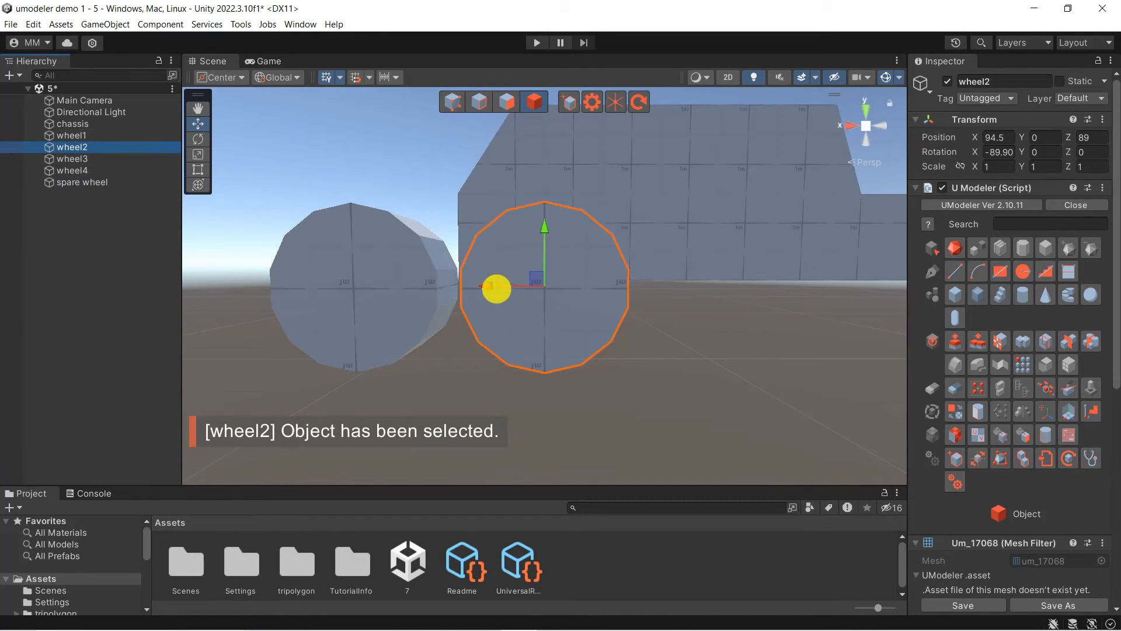
drag(498, 288, 389, 286)
click(72, 158)
click(73, 170)
drag(474, 286, 438, 397)
Select the spare wheel, wheel3 and wheel4 together and move them away from the chassis
click(82, 182)
scroll(683, 205, down, 3)
shift+click(501, 318)
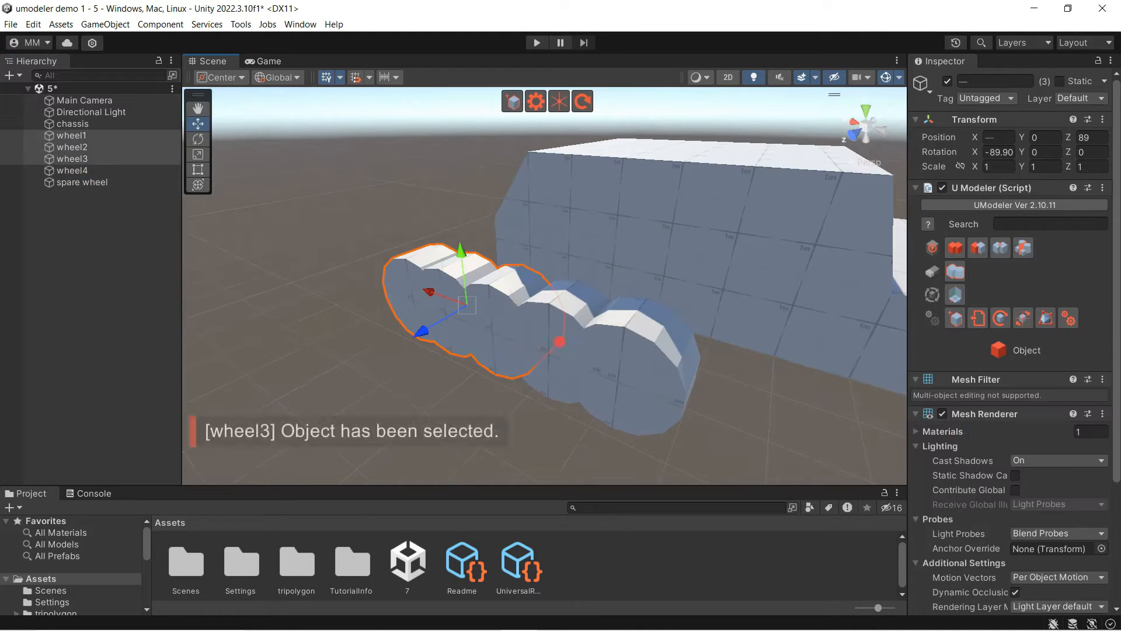
shift+click(561, 344)
shift+click(636, 373)
drag(474, 307, 260, 205)
Frame the chassis and turn the view to a flat side view
click(699, 251)
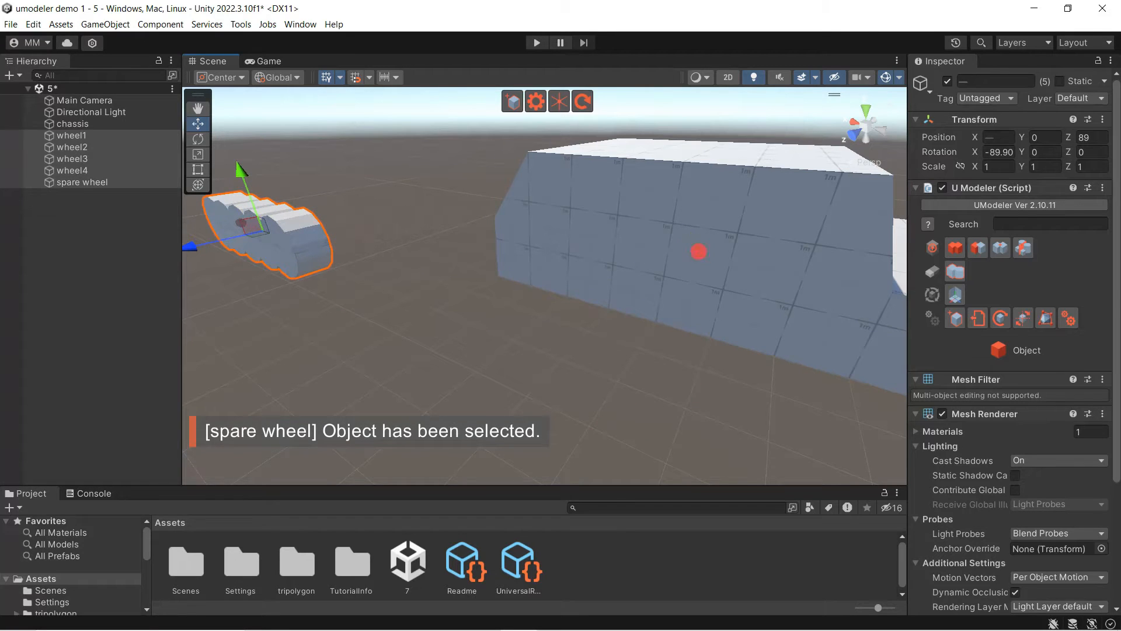
key(f)
alt+drag(599, 322, 623, 253)
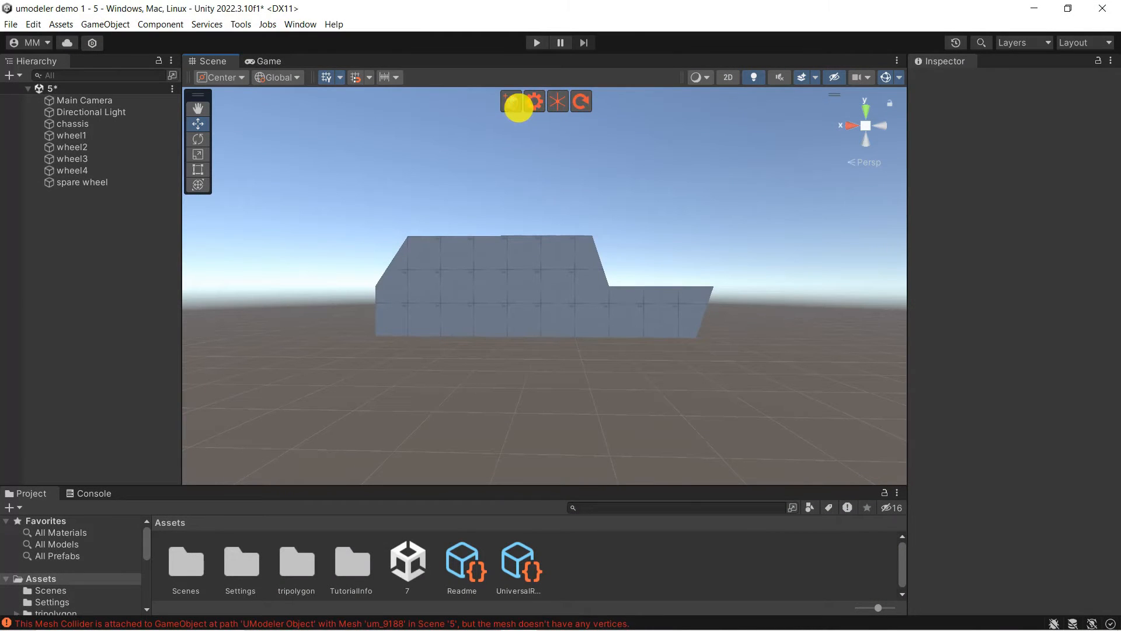
Create a new UModeler Object from the UModeler toolbar
click(516, 105)
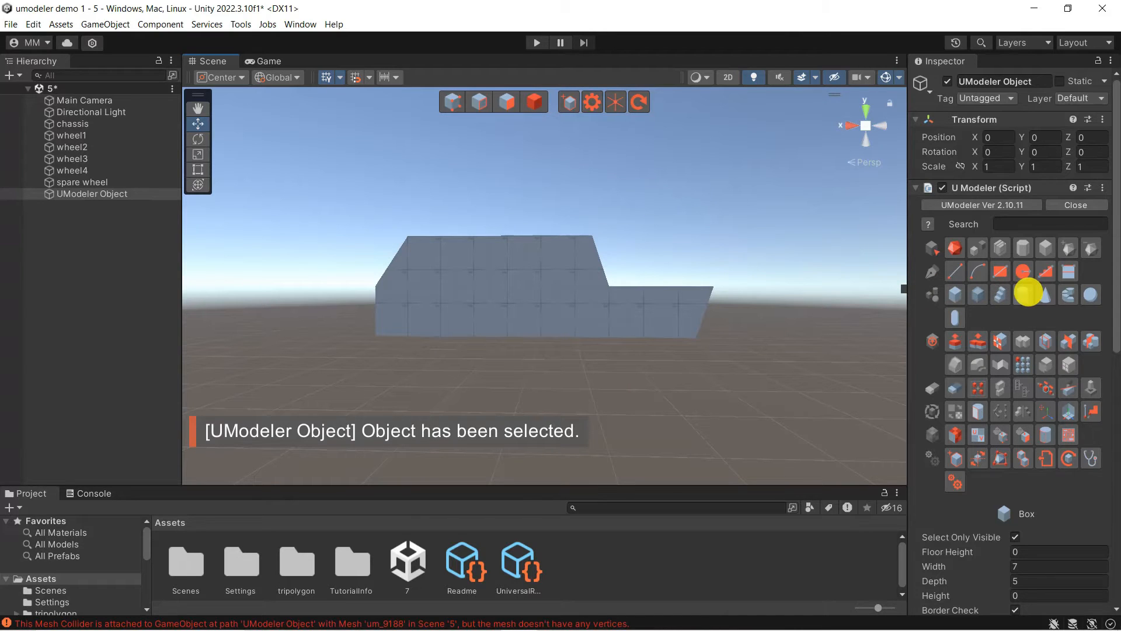
Draw a 14-segment cylinder of radius 1.5 extruded upward to height 6
click(1022, 294)
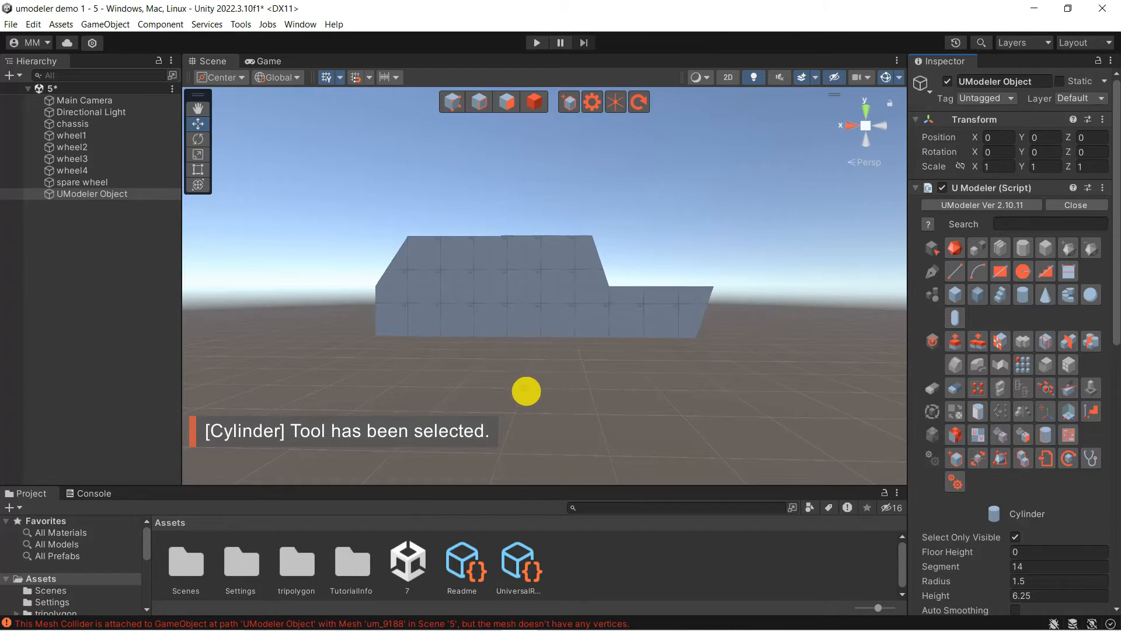
drag(527, 391, 618, 391)
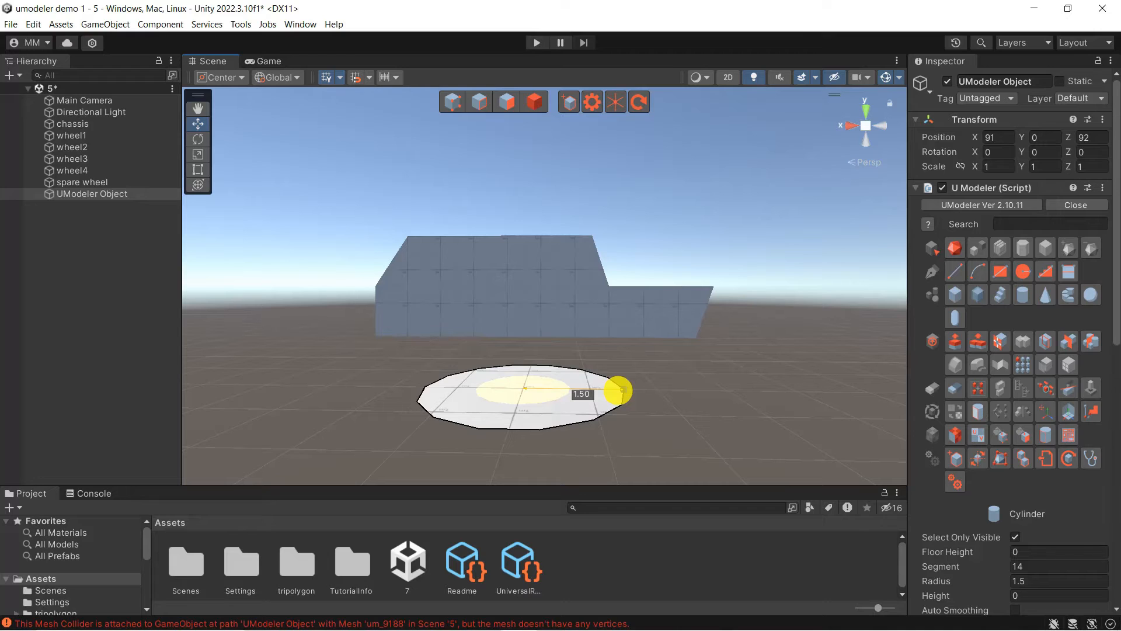
drag(619, 391, 616, 130)
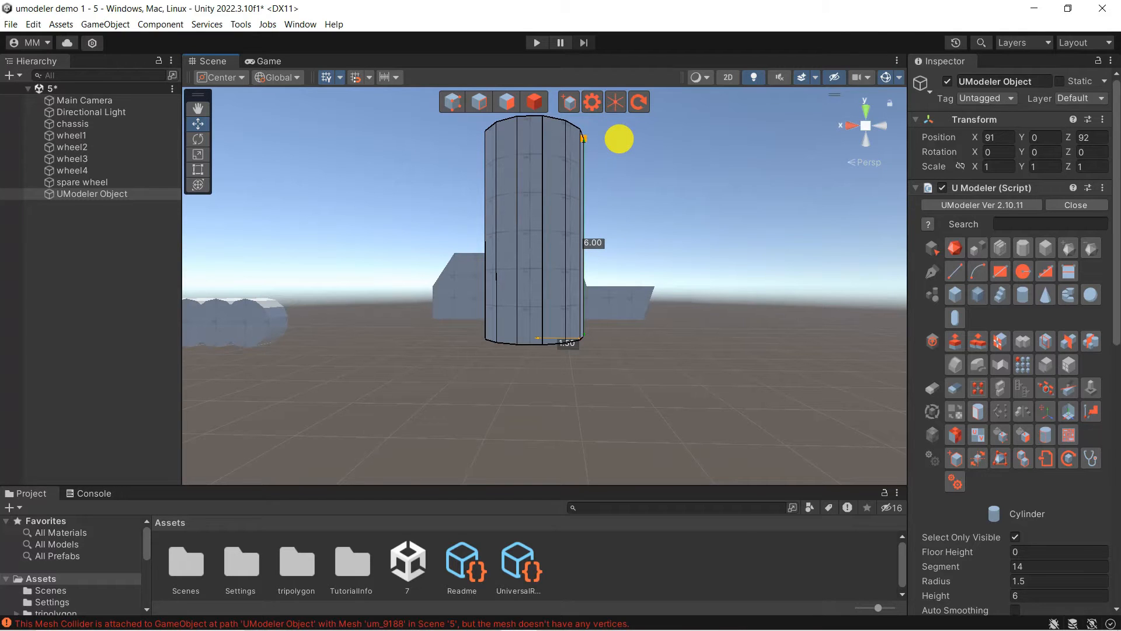
key(space)
alt+drag(464, 238, 601, 303)
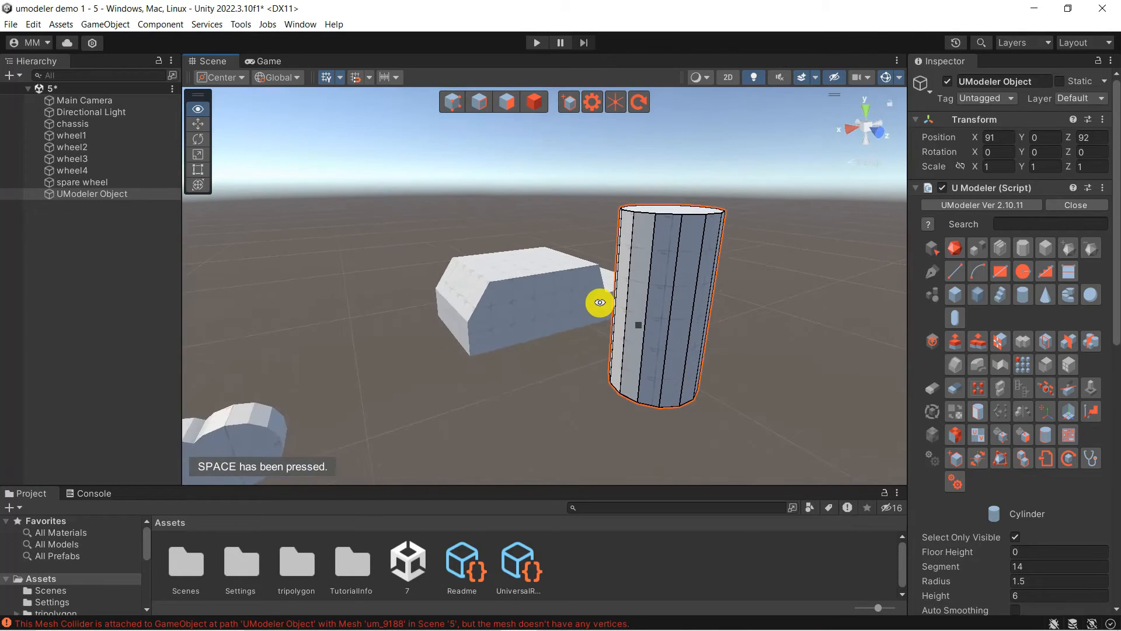
scroll(641, 331, up, 5)
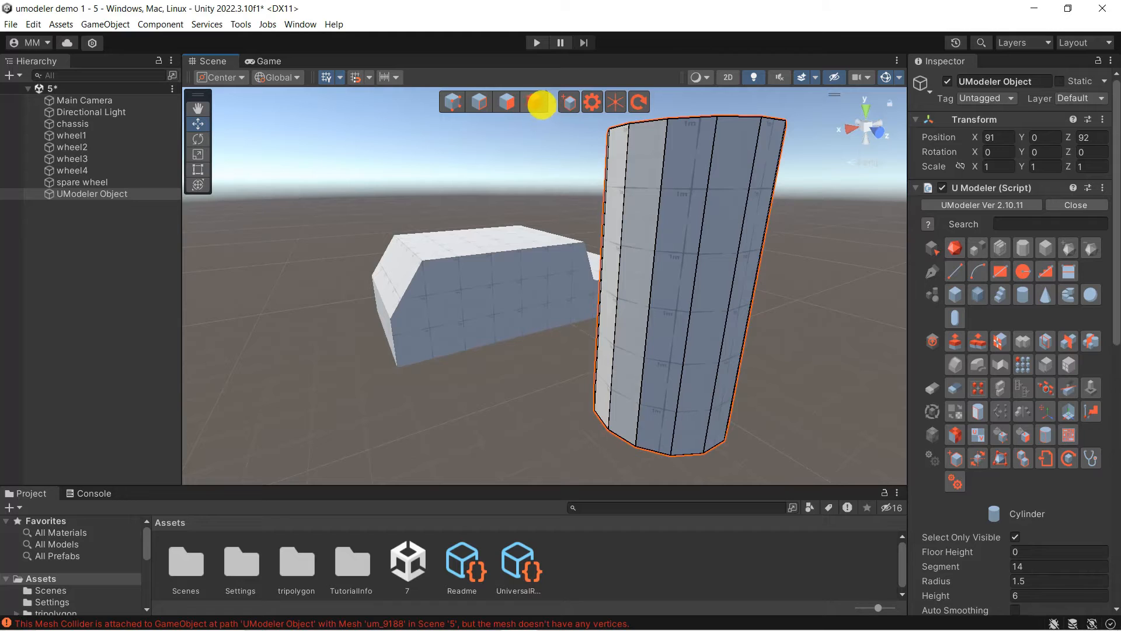
click(539, 103)
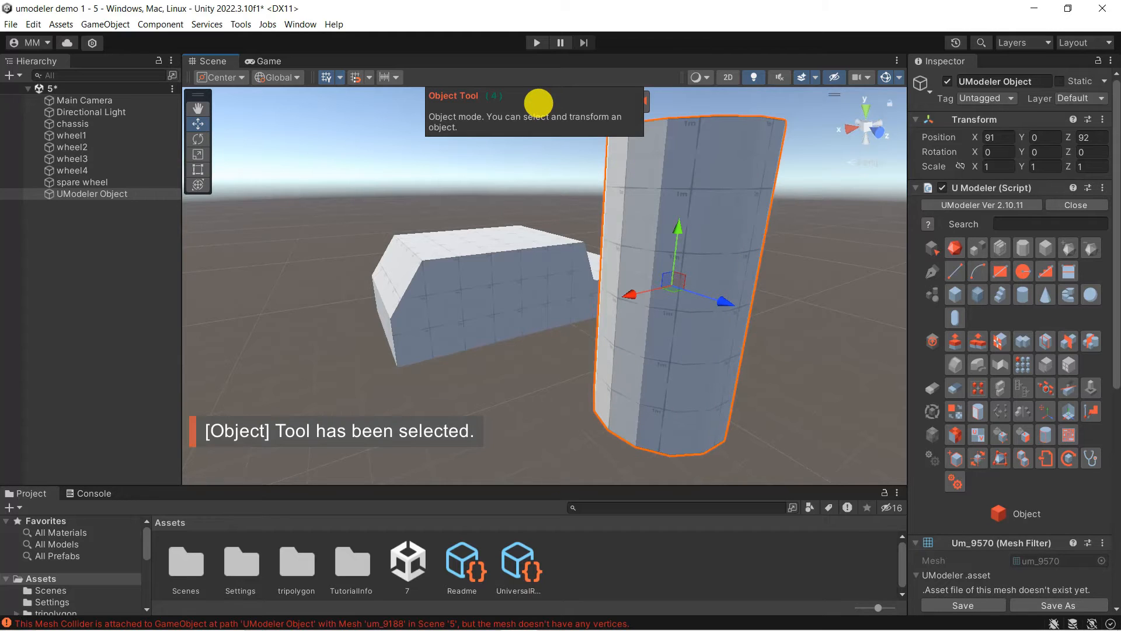
Duplicate the cylinder via Edit > Duplicate and move the copy to the right
click(34, 24)
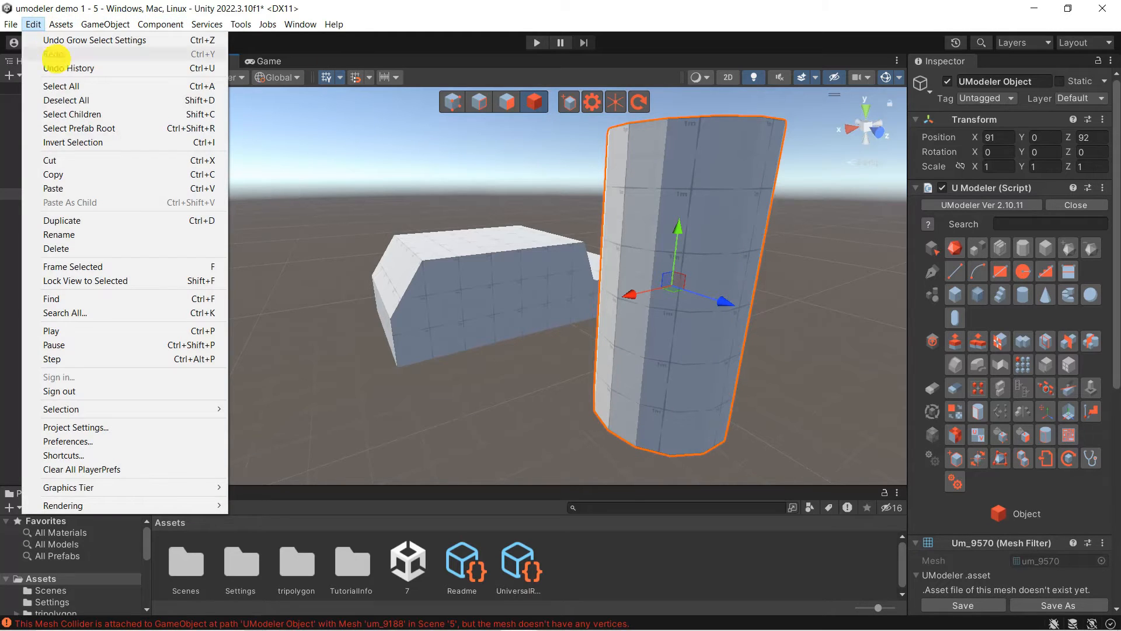
click(87, 221)
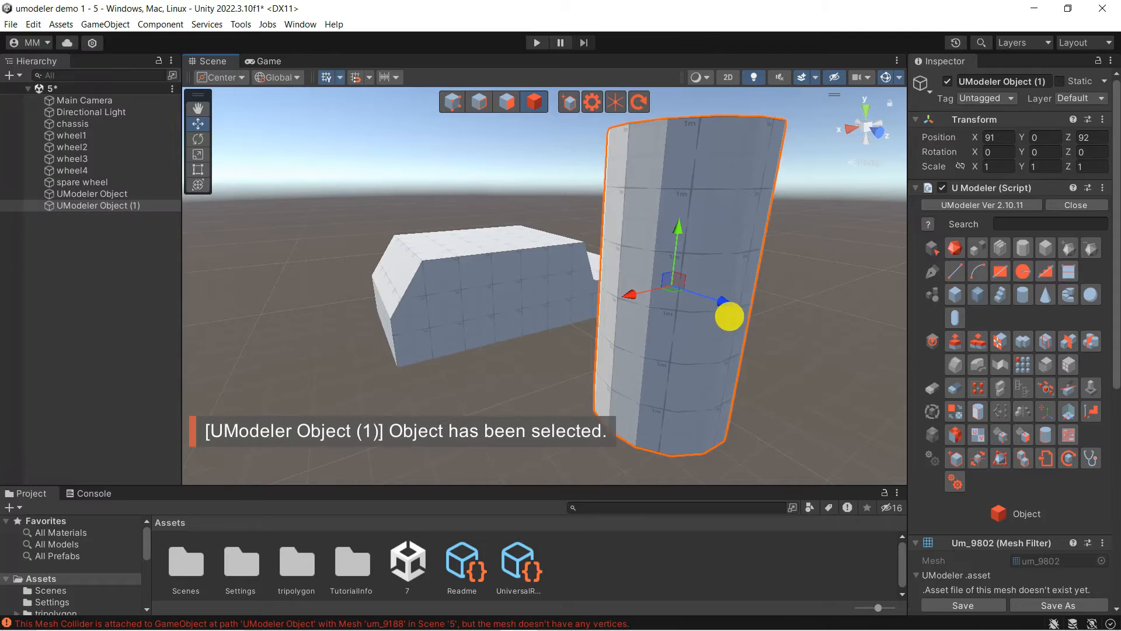
drag(635, 296, 791, 250)
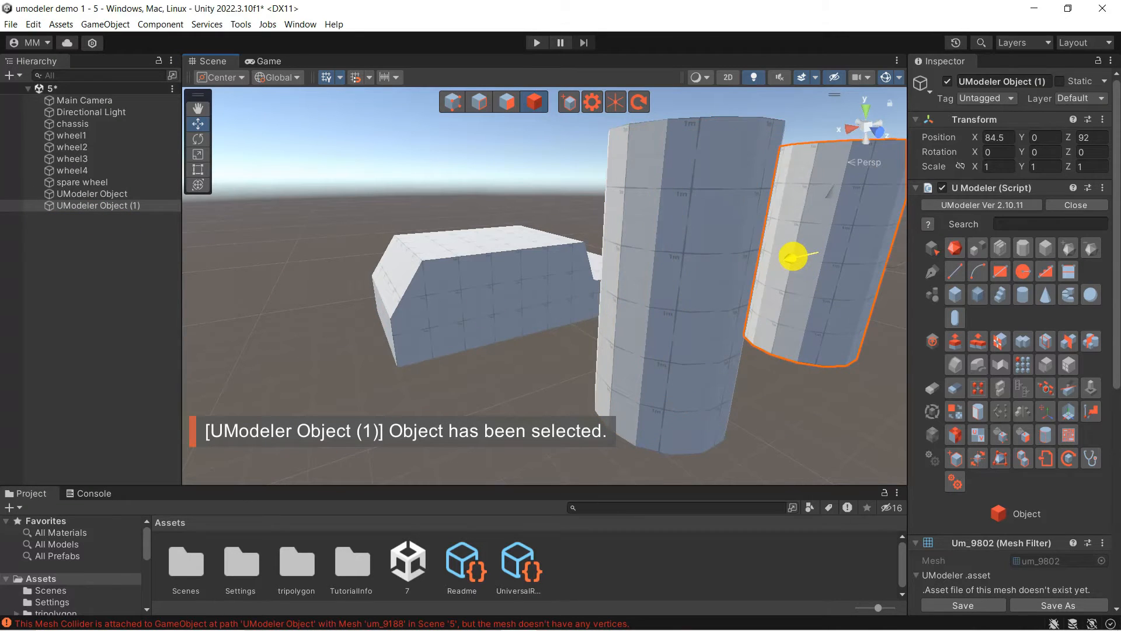
Tip the original cylinder 90° on X, sink it under the chassis at 93.5, -0.5, 81.5, and add the chassis to the selection
click(682, 299)
key(e)
drag(683, 299, 745, 435)
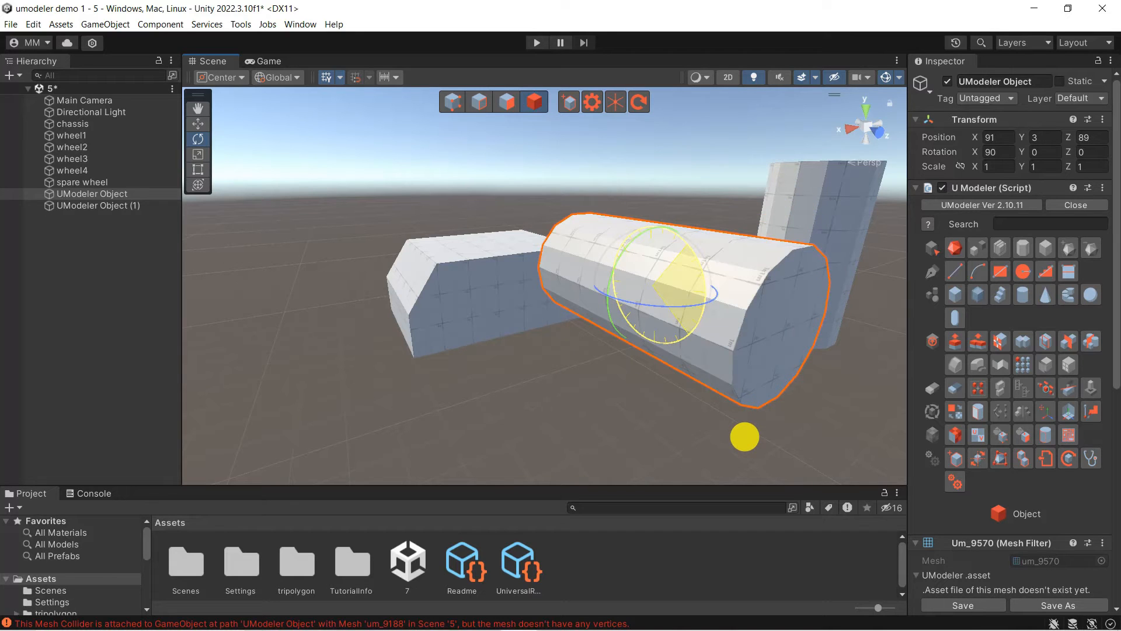
key(w)
drag(656, 243, 536, 402)
drag(601, 463, 534, 363)
alt+drag(487, 395, 533, 358)
alt+drag(413, 358, 519, 263)
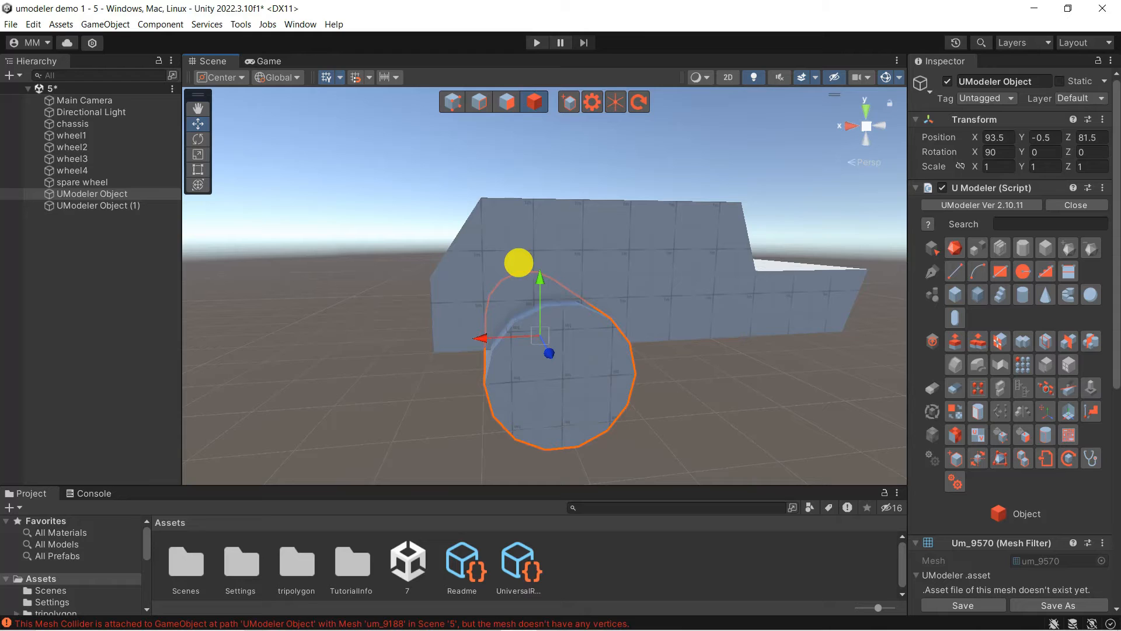
shift+click(609, 262)
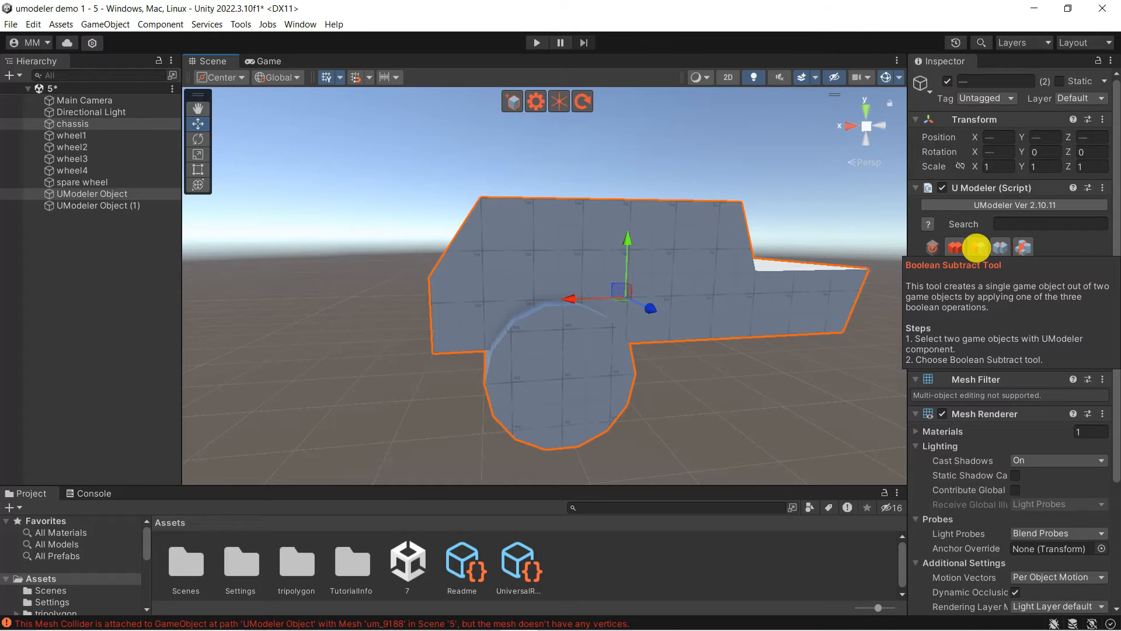
Boolean-subtract the first cylinder, then place the second cylinder at 89, -0.5, 87.5 under the rear
click(977, 247)
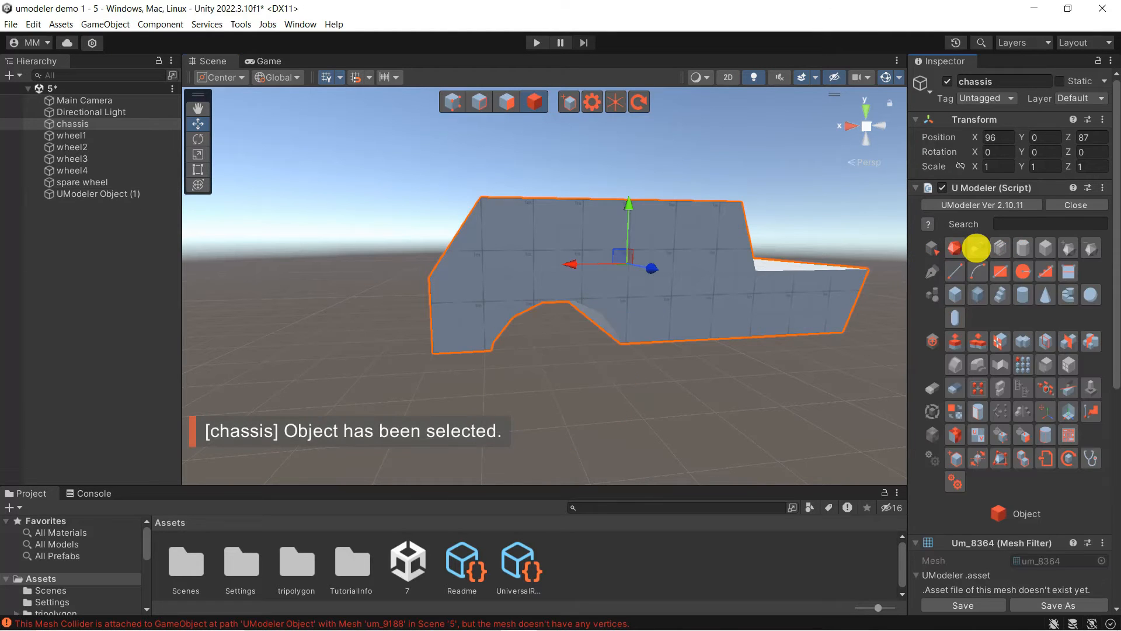
alt+drag(474, 305, 308, 175)
click(678, 292)
key(e)
click(198, 124)
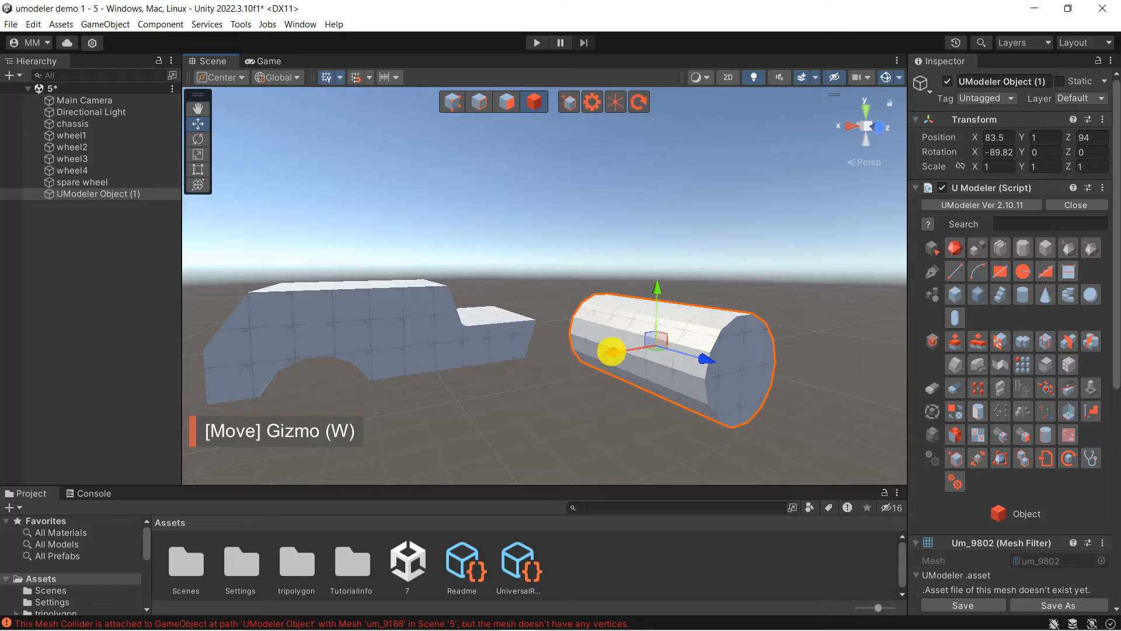
drag(612, 352, 489, 371)
drag(523, 310, 521, 359)
alt+drag(521, 362, 598, 368)
drag(727, 351, 569, 337)
alt+drag(561, 336, 836, 213)
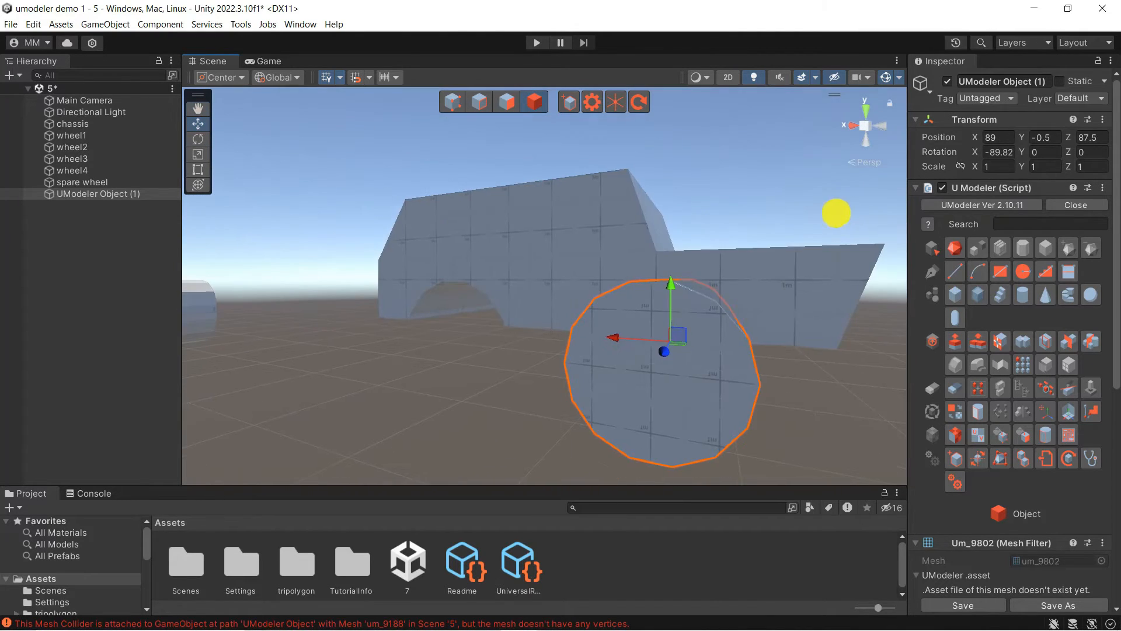
Boolean-subtract the second cylinder from the chassis to cut the rear wheel arch
shift+click(670, 295)
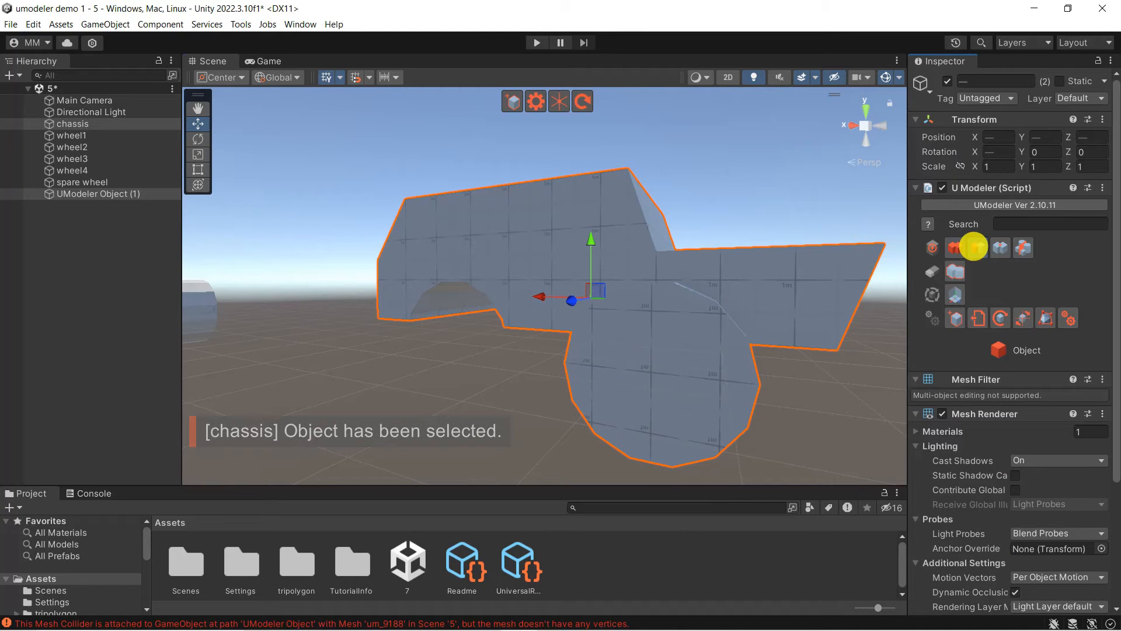
click(974, 246)
alt+drag(733, 349, 801, 282)
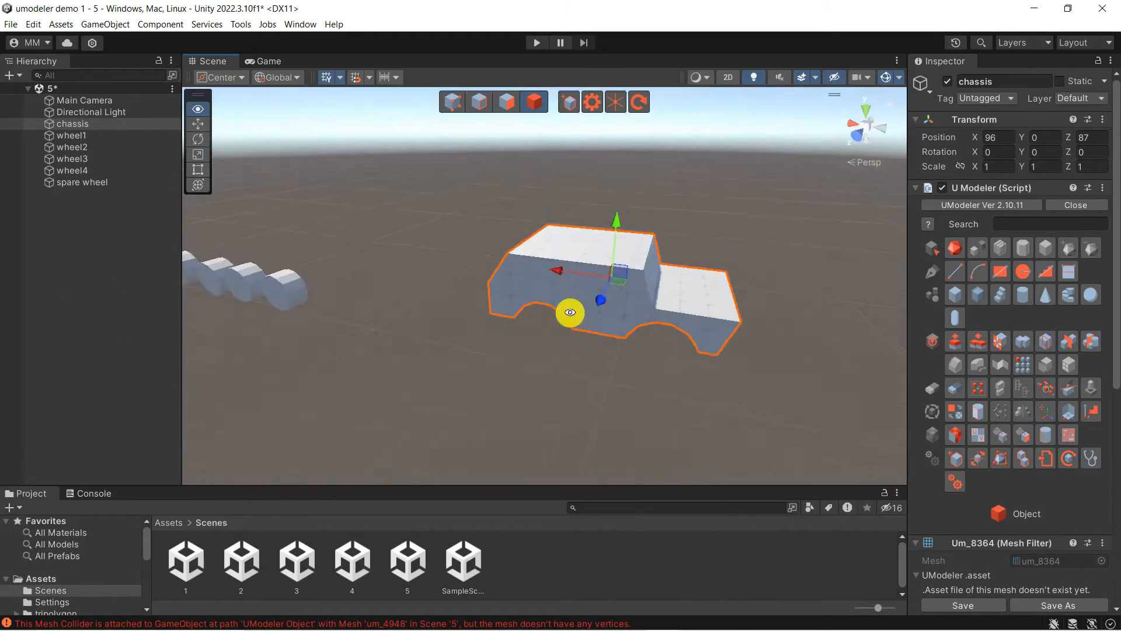
middle_drag(571, 310, 666, 271)
Frame wheel4, then lower wheel2 and slide wheel2 and wheel1 along Z
scroll(665, 270, down, 4)
click(447, 282)
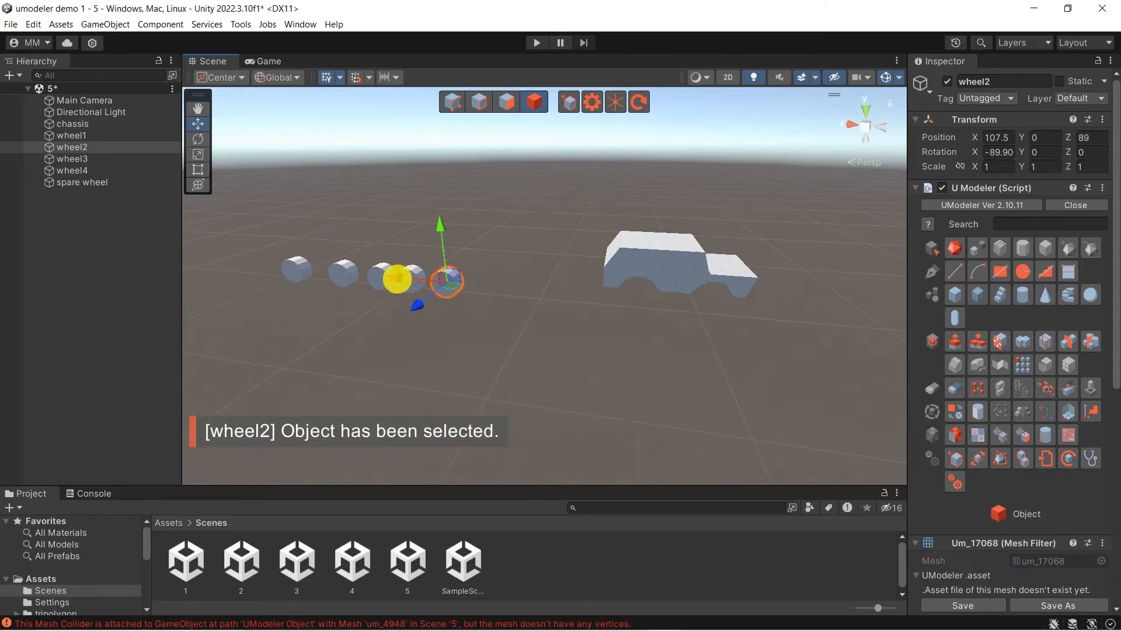
click(654, 293)
key(f)
alt+drag(475, 346, 550, 187)
click(778, 260)
drag(781, 227, 780, 266)
drag(811, 326, 721, 288)
drag(602, 305, 534, 285)
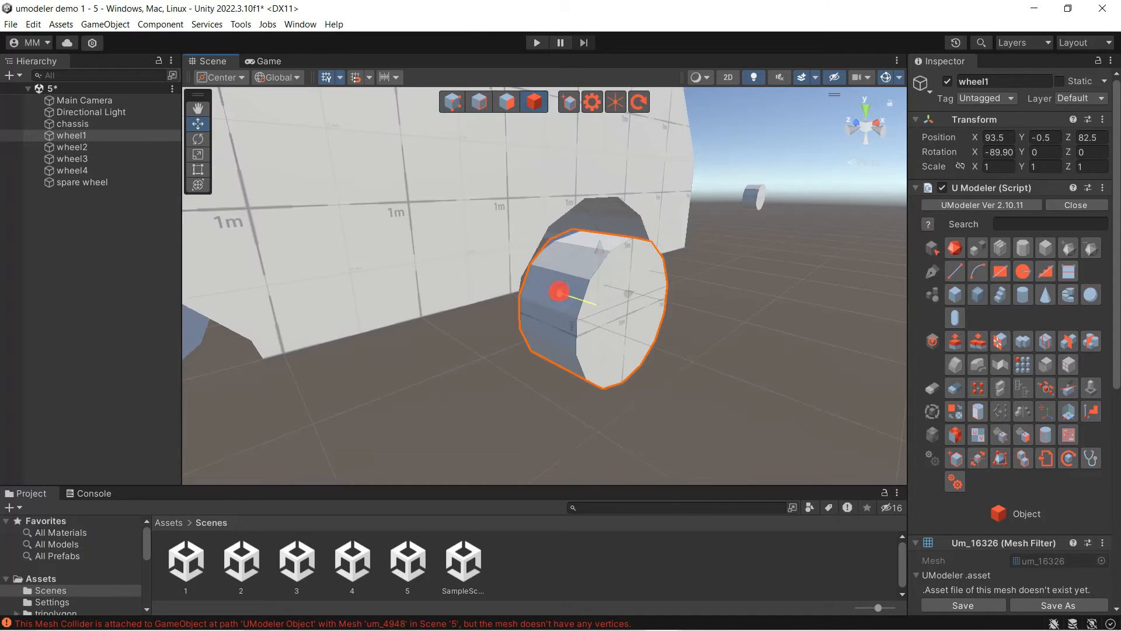
middle_drag(465, 266, 624, 271)
Move the spare wheel to X 88.5 and Z 83
scroll(624, 270, down, 3)
click(605, 304)
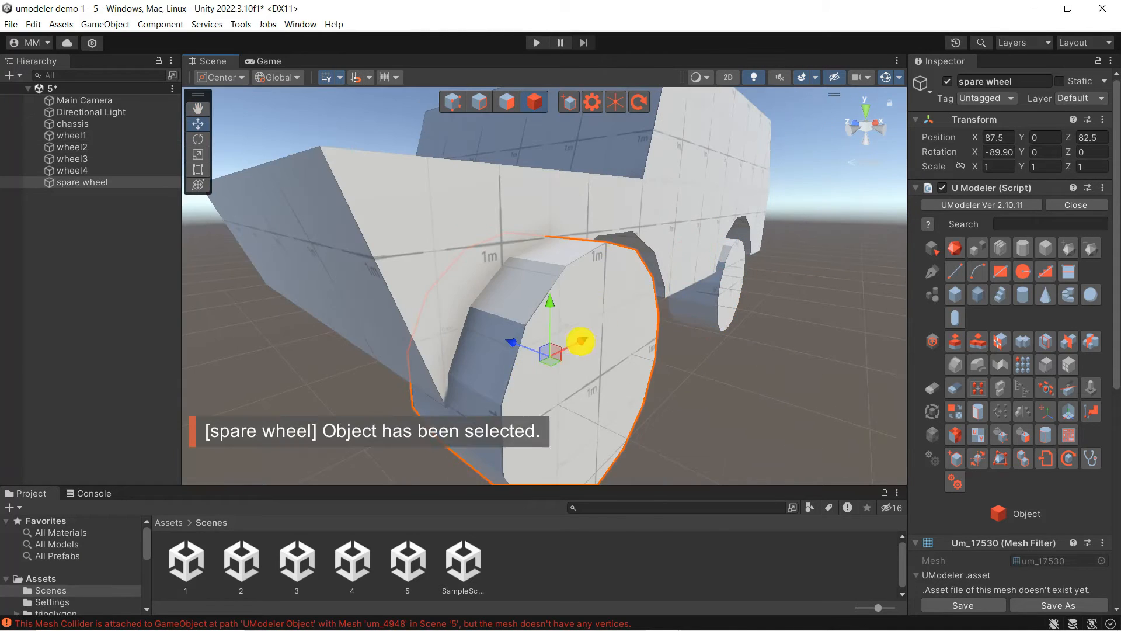
drag(580, 340, 638, 312)
scroll(771, 363, down, 3)
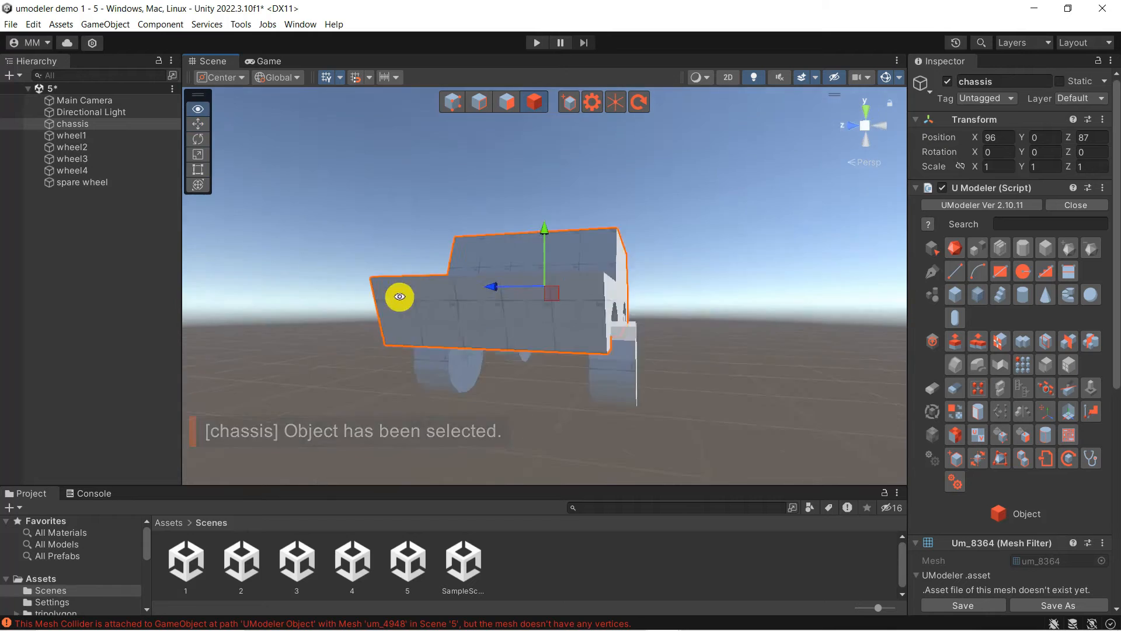
click(543, 362)
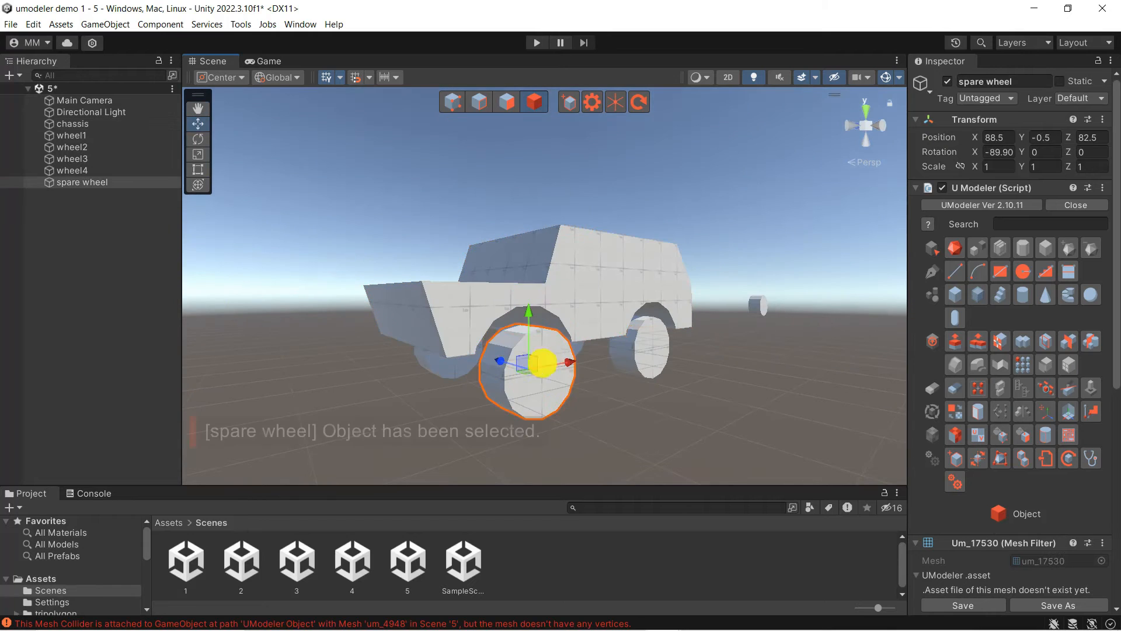
drag(500, 360, 586, 268)
scroll(696, 337, down, 4)
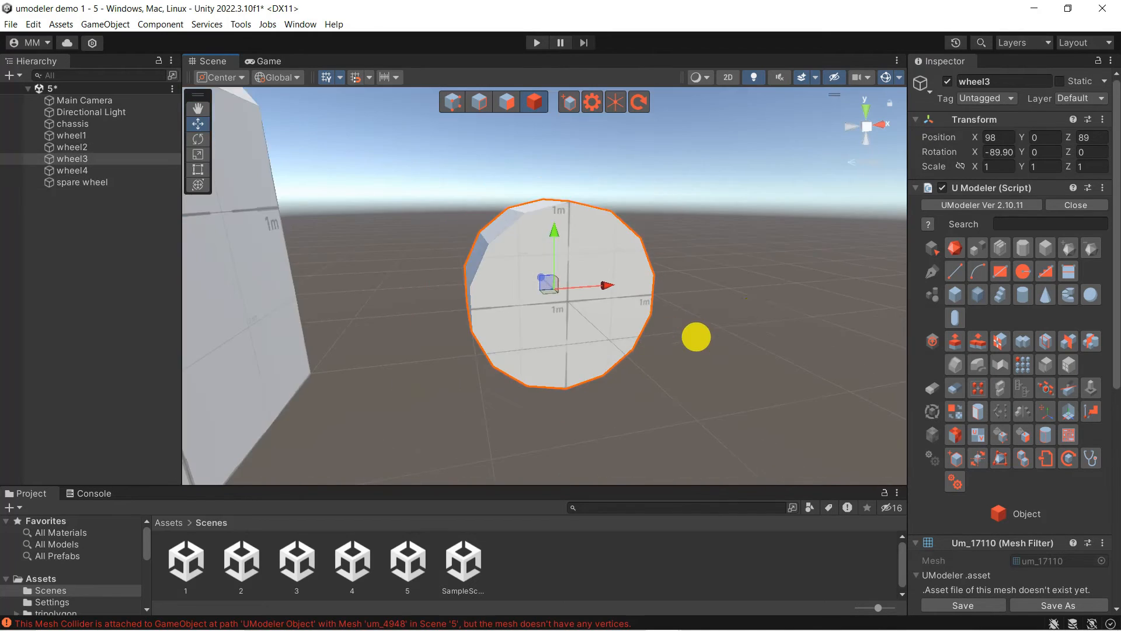
Seat wheel3 under a wheel arch at 96.5, 1.5, 84.5, rotated to face sideways
alt+drag(697, 336, 516, 365)
drag(477, 346, 455, 202)
key(e)
drag(500, 290, 483, 245)
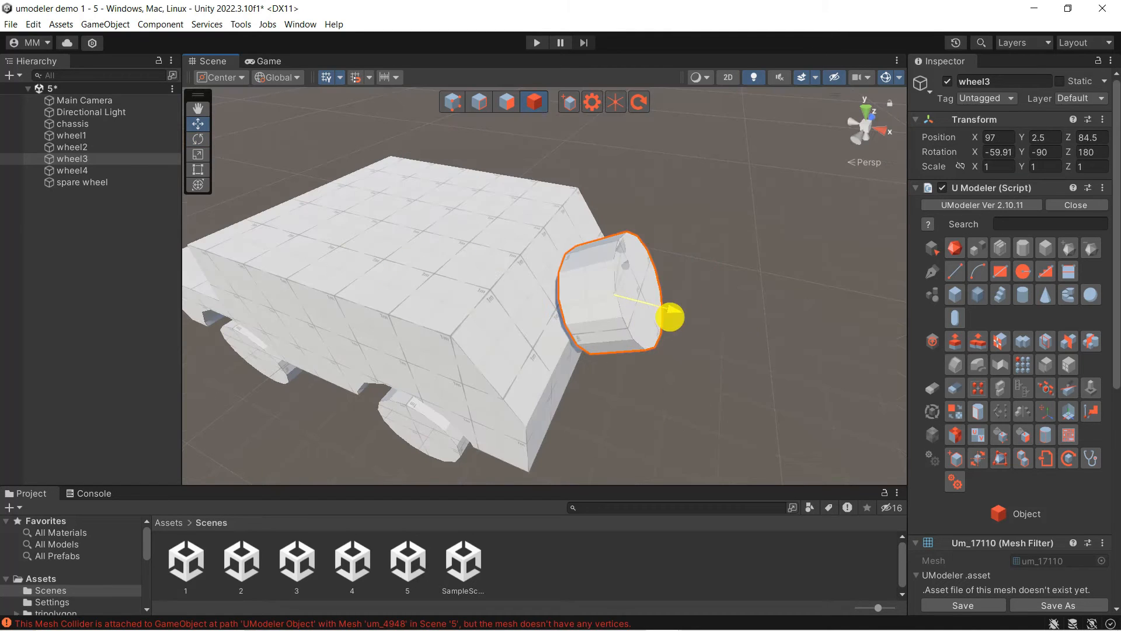
drag(668, 317, 562, 240)
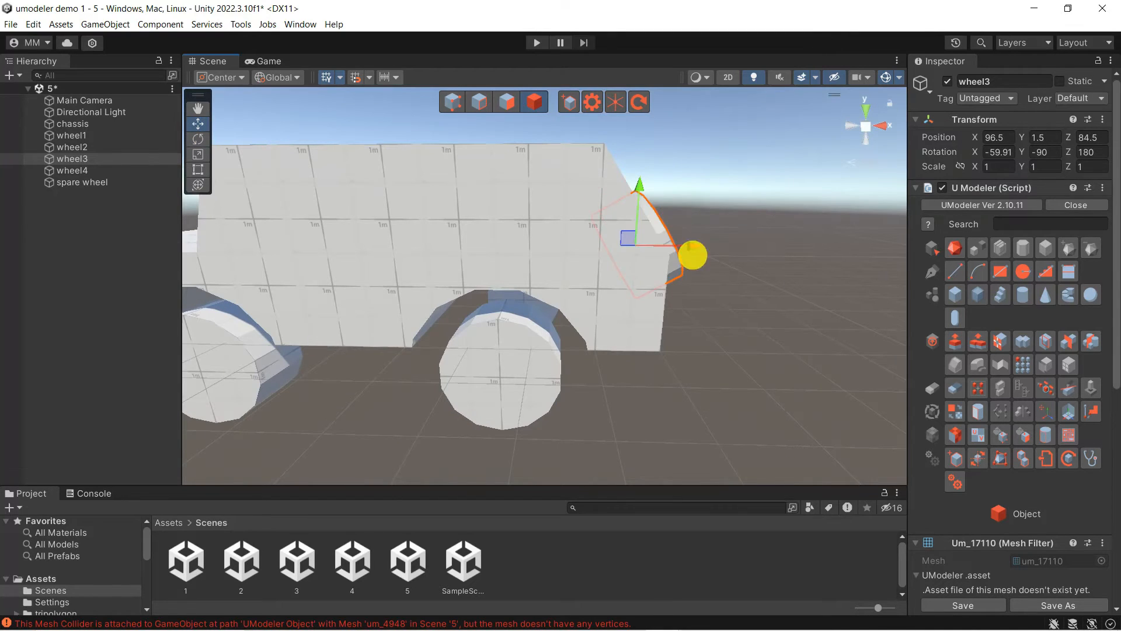
alt+drag(691, 251, 559, 307)
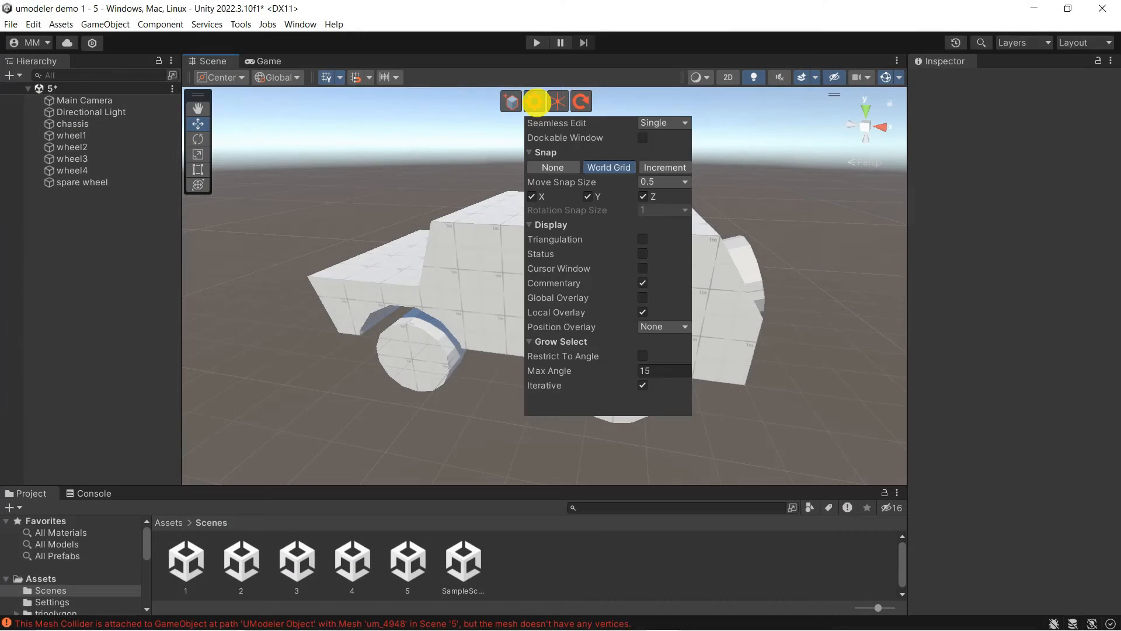
Change UModeler's move snap size from 0.5 to 0.25 and close the settings panel
click(679, 181)
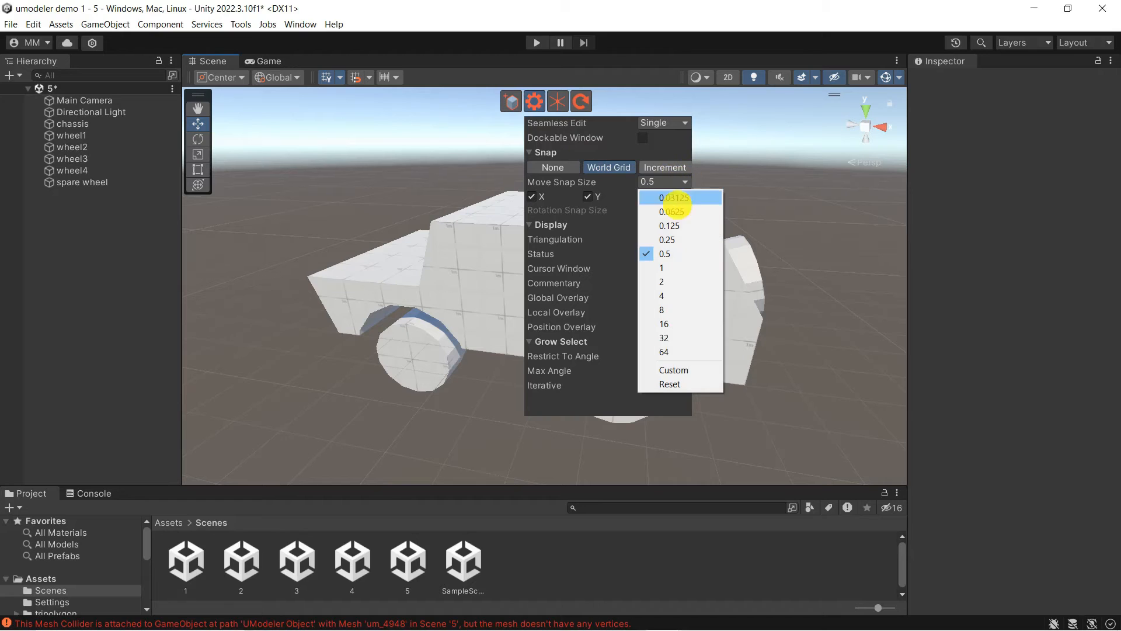
click(681, 236)
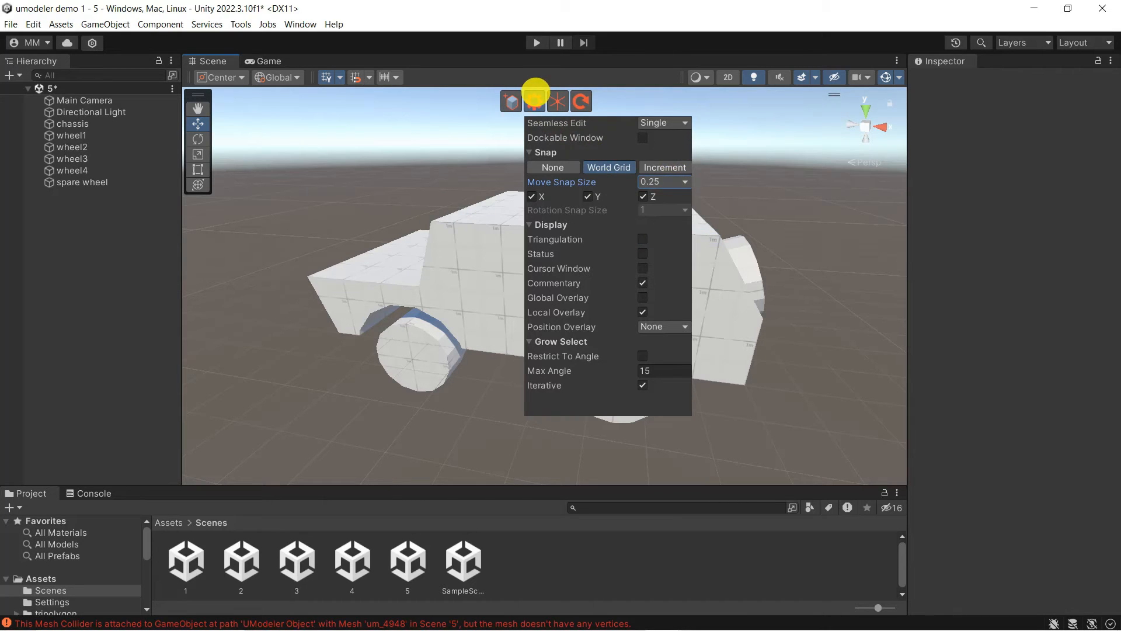
click(534, 99)
alt+drag(495, 256, 515, 233)
scroll(498, 222, up, 3)
click(522, 207)
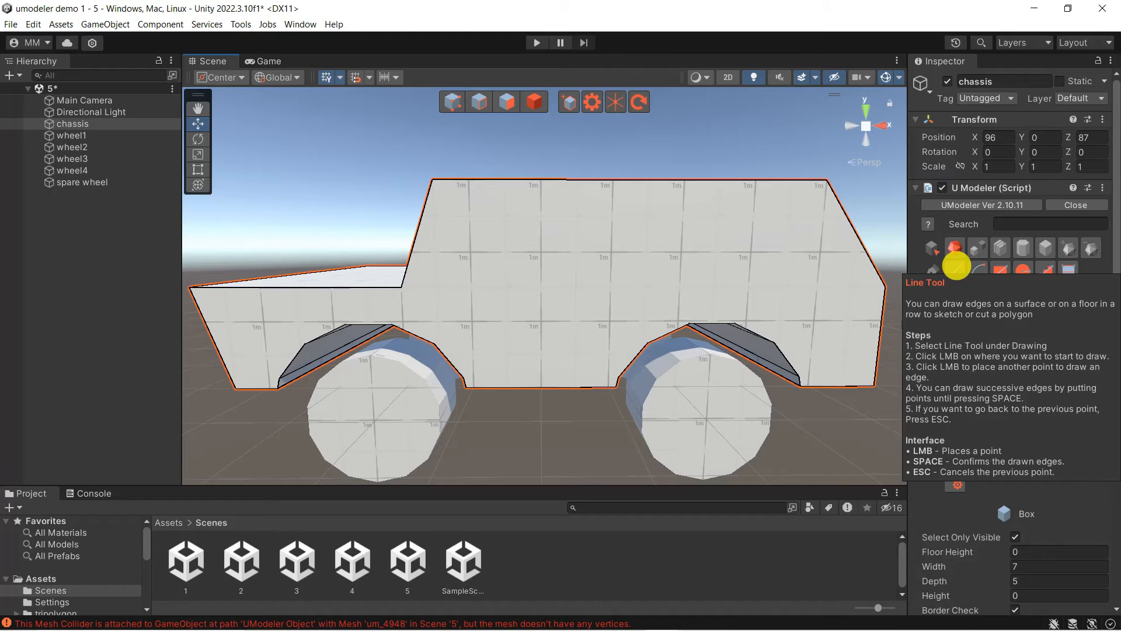
Draw a window rectangle on the chassis's upper side and push it inward with Push Pull
click(956, 269)
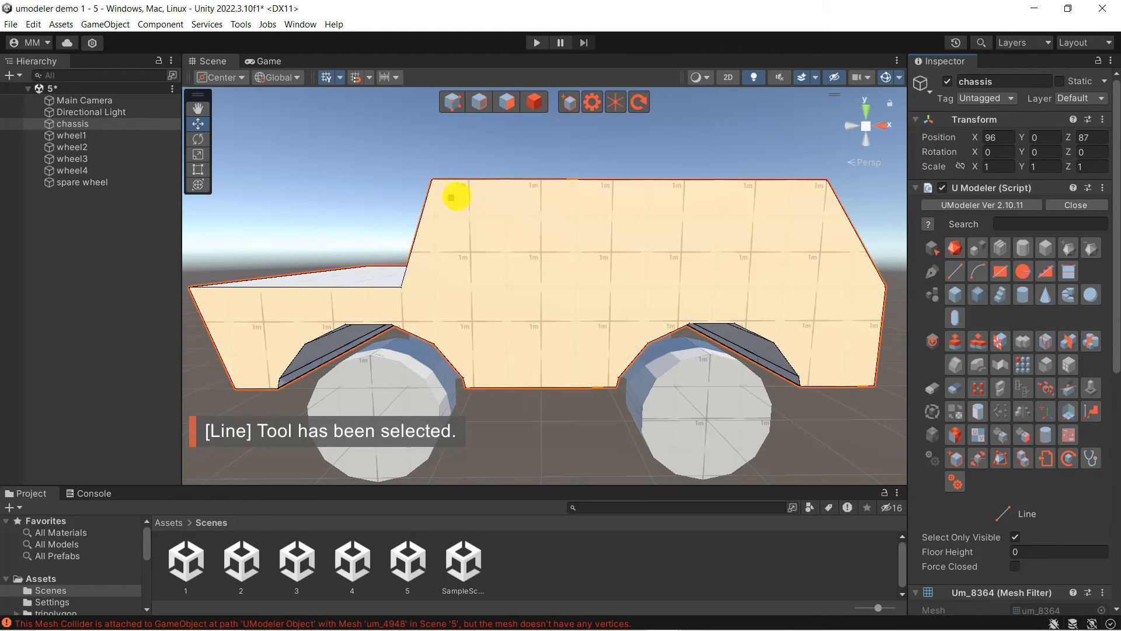
click(452, 197)
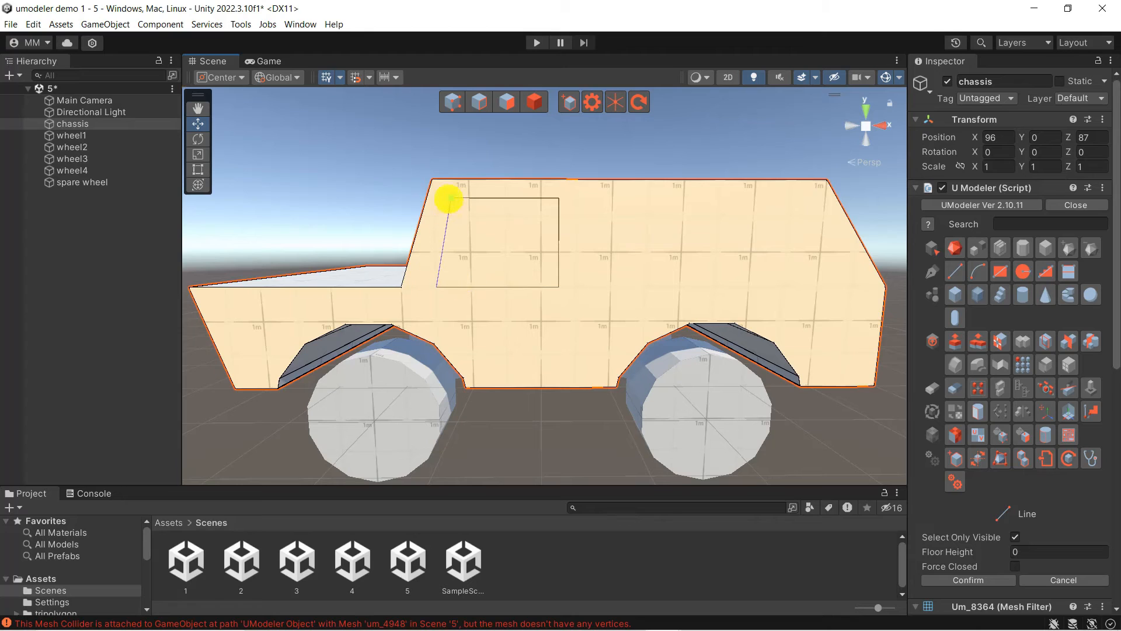
click(955, 351)
mouse_move(960, 351)
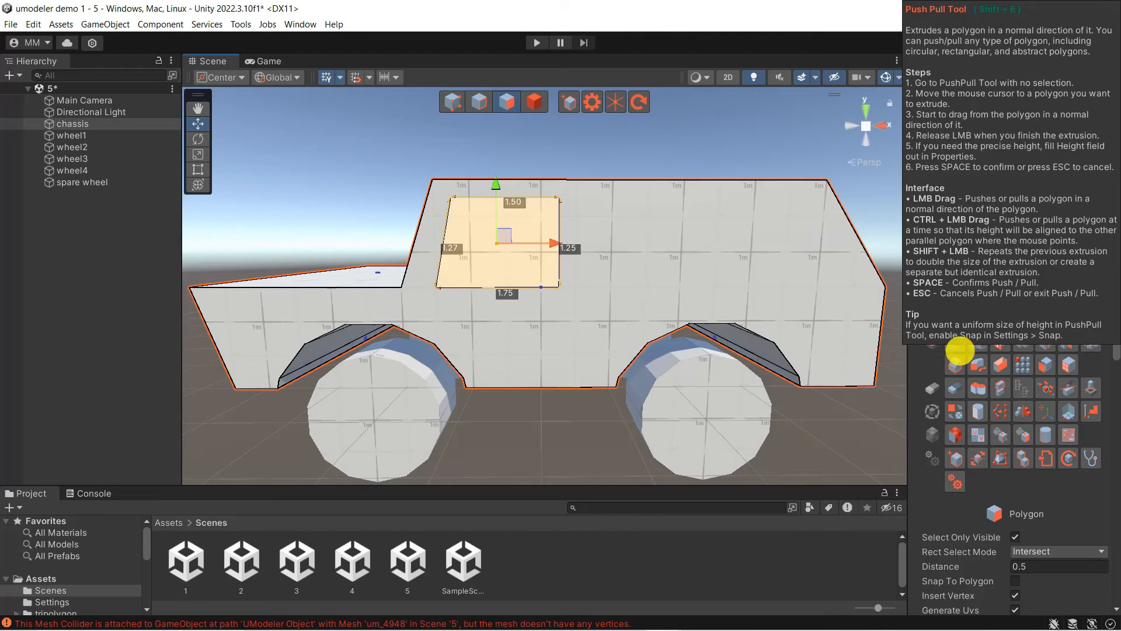
click(960, 350)
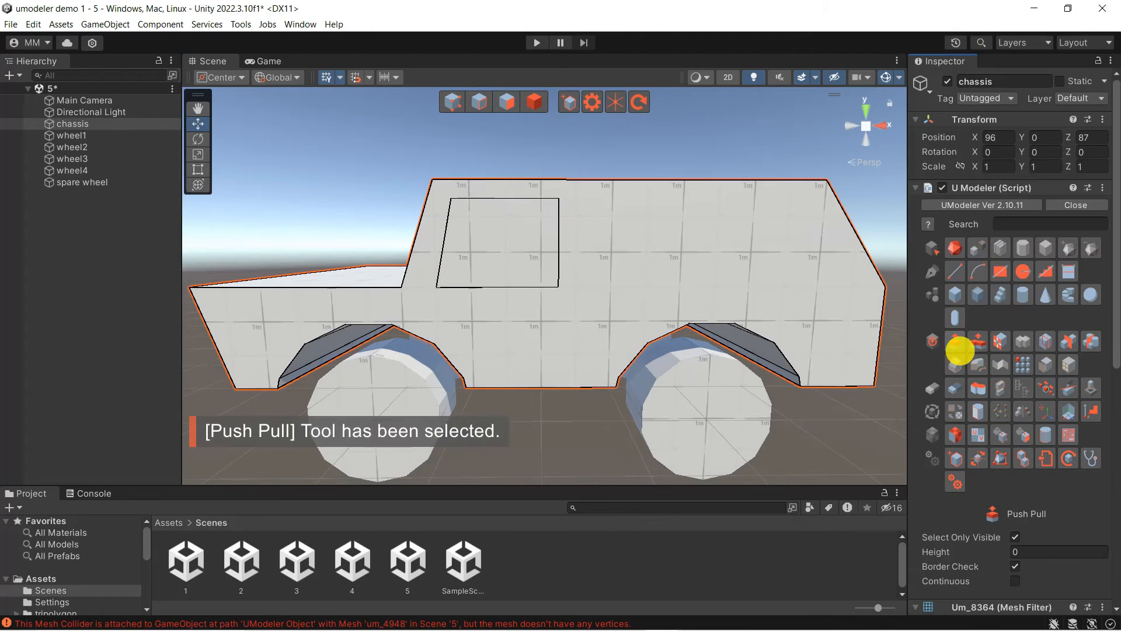
drag(498, 238, 398, 229)
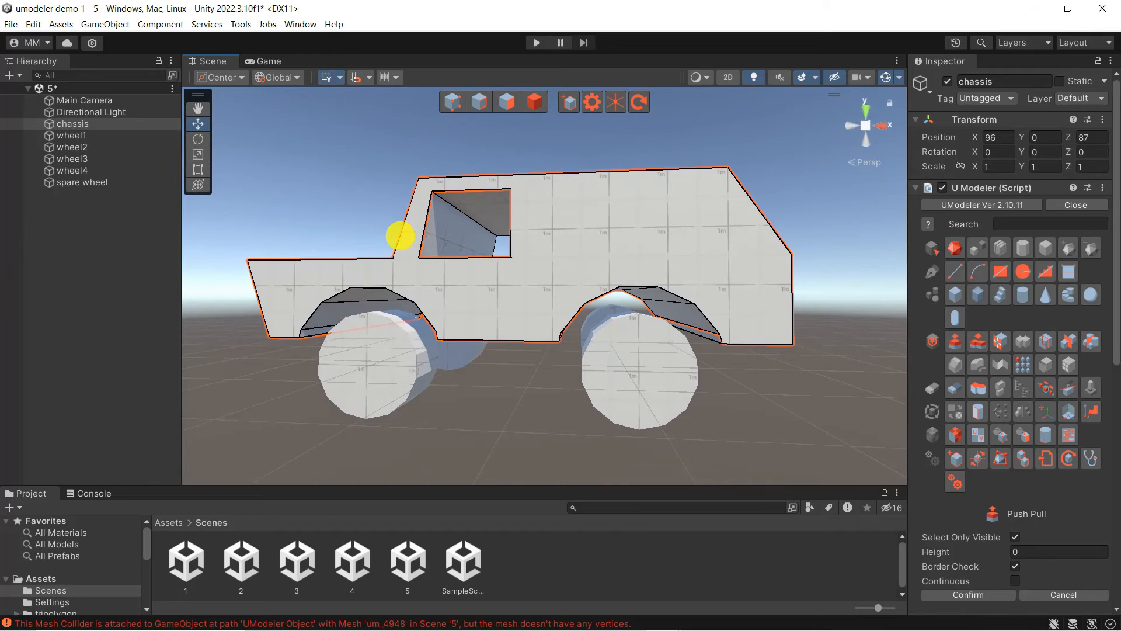
alt+drag(400, 236, 541, 361)
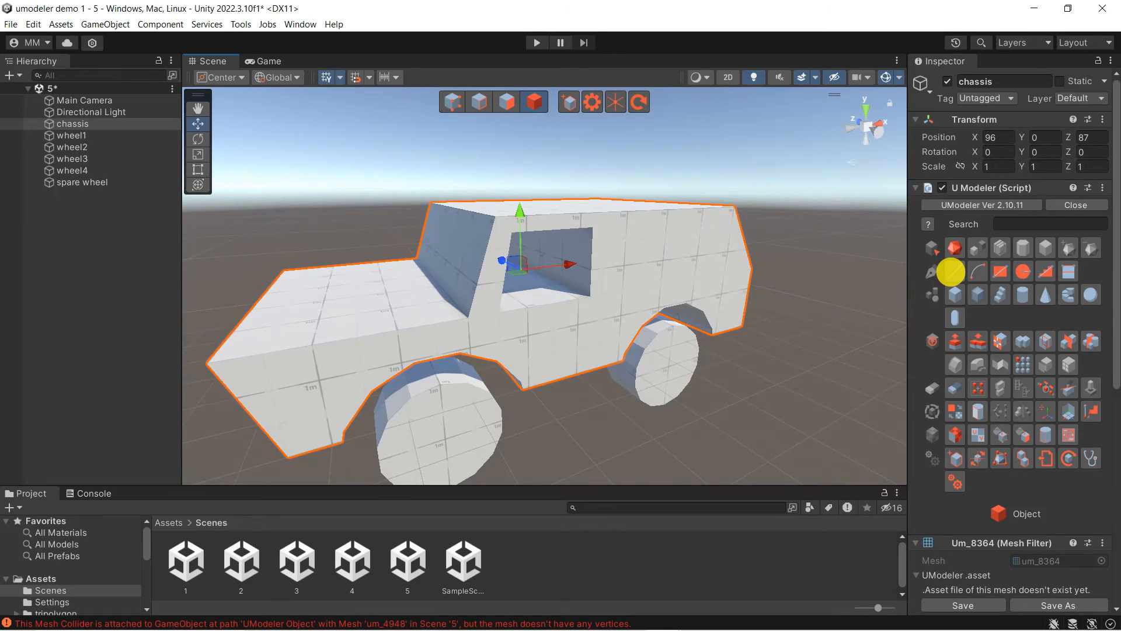
Split off a small face beside the door with a line and pull it out 0.75
click(952, 271)
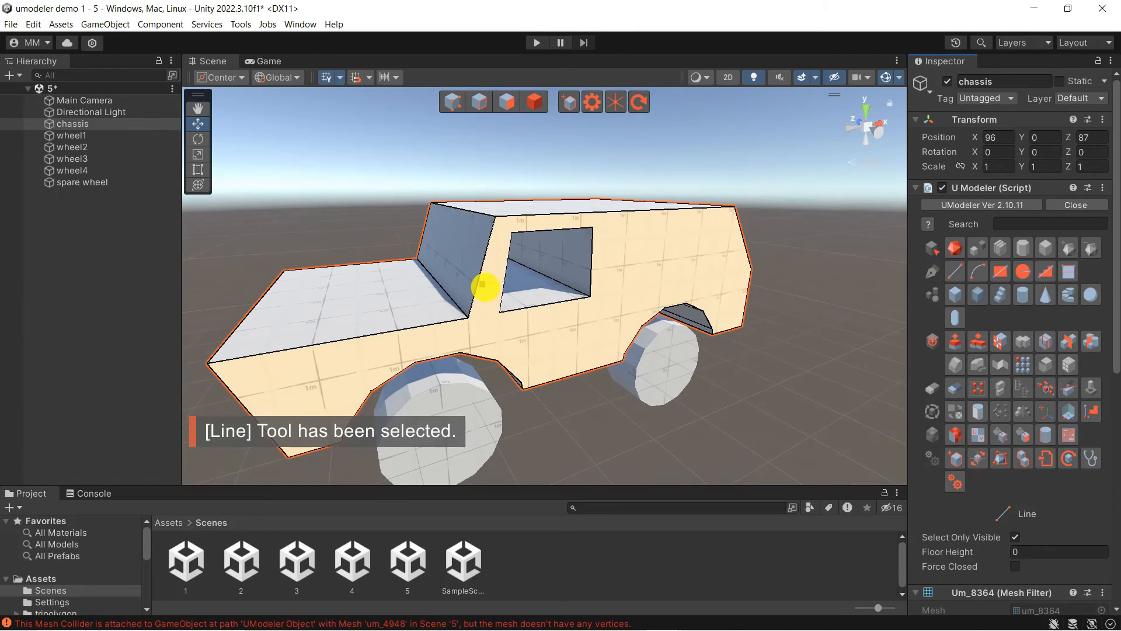
click(483, 285)
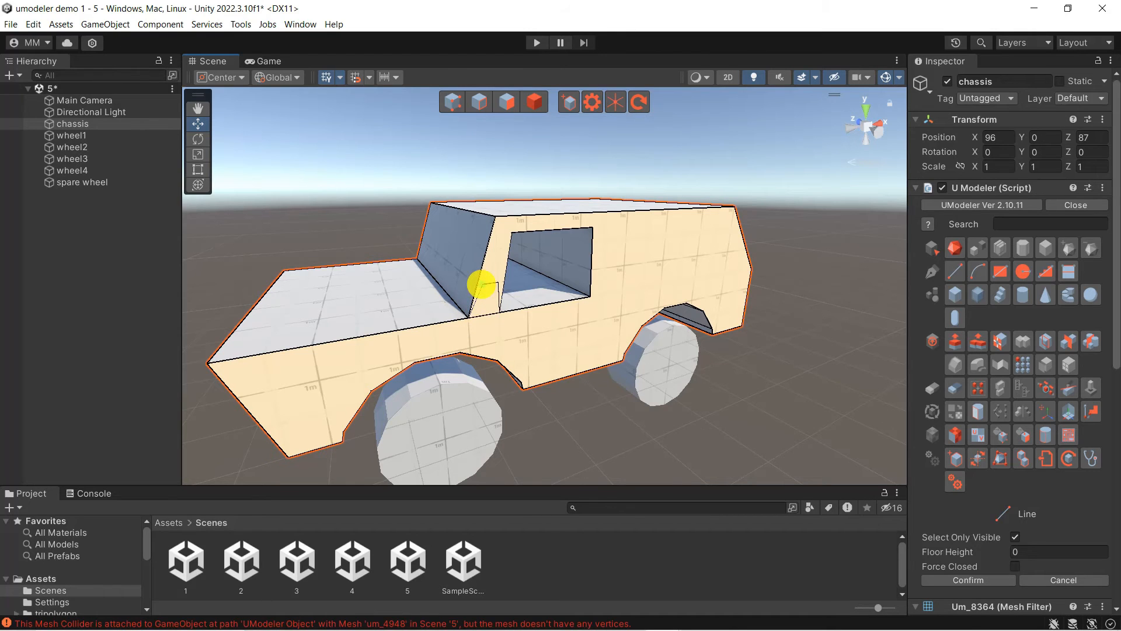
key(space)
key(p)
drag(490, 300, 509, 314)
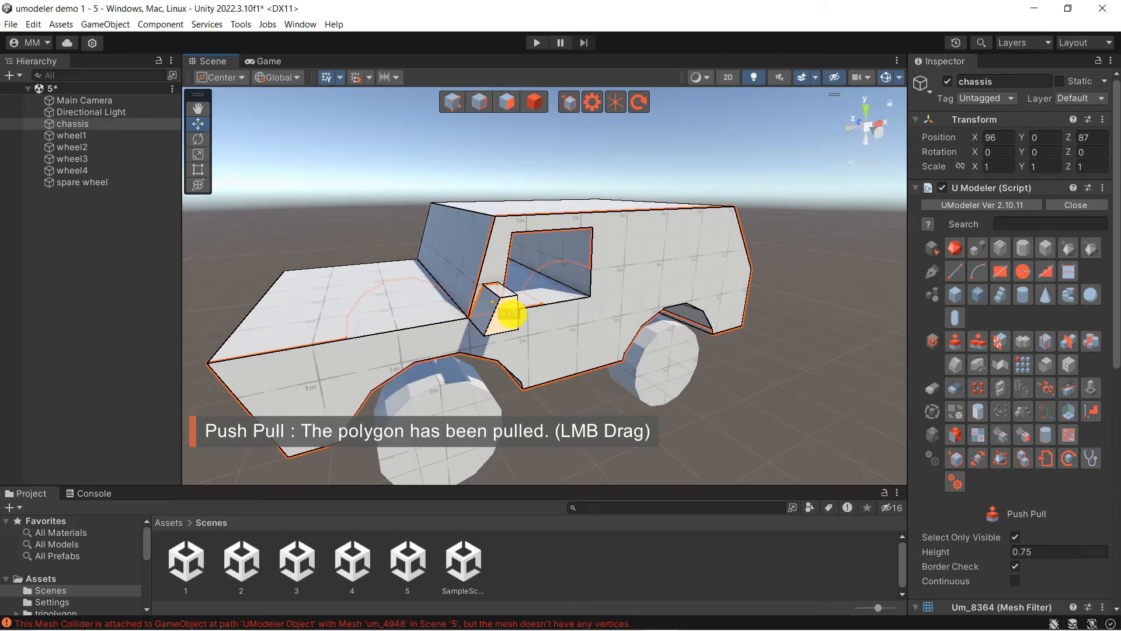
mouse_move(406, 350)
alt+mouse_down()
mouse_move(543, 363)
mouse_move(587, 349)
mouse_move(333, 345)
mouse_move(208, 279)
mouse_move(295, 313)
mouse_move(565, 376)
mouse_move(426, 355)
mouse_move(392, 338)
alt+mouse_up()
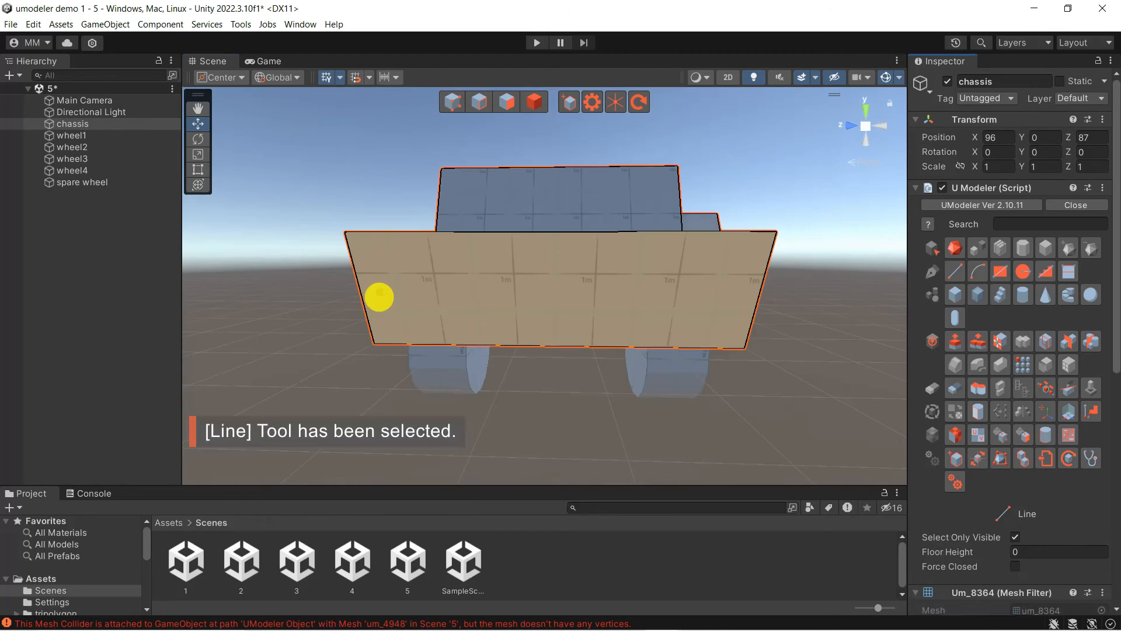
Split the lower end face with a line and pull the strip out into a bumper
click(380, 292)
click(724, 346)
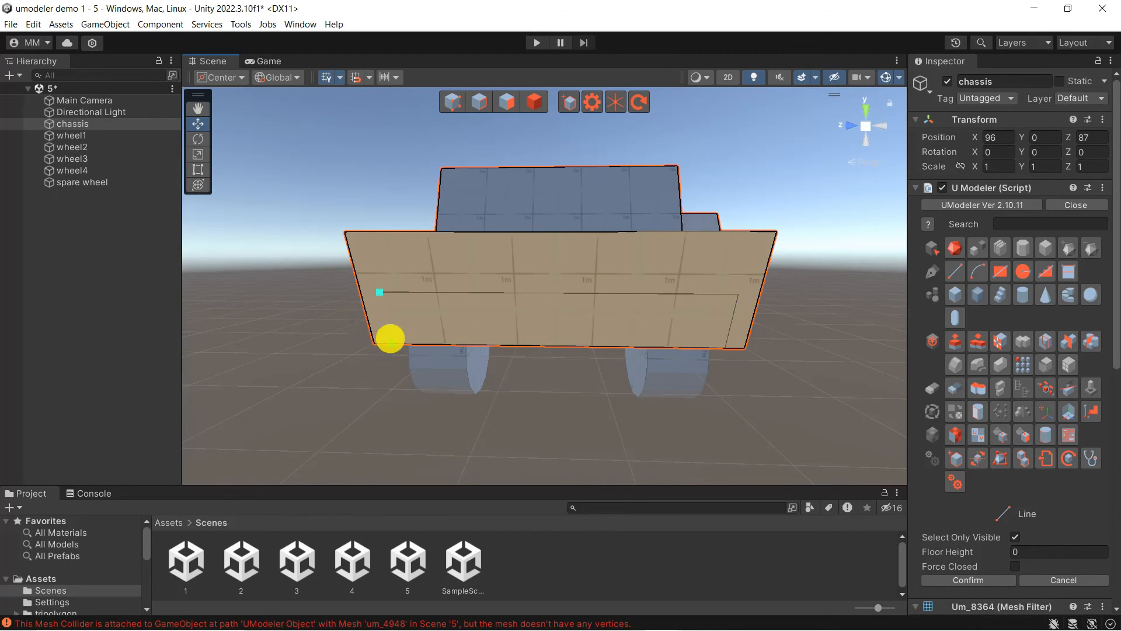
key(space)
click(956, 341)
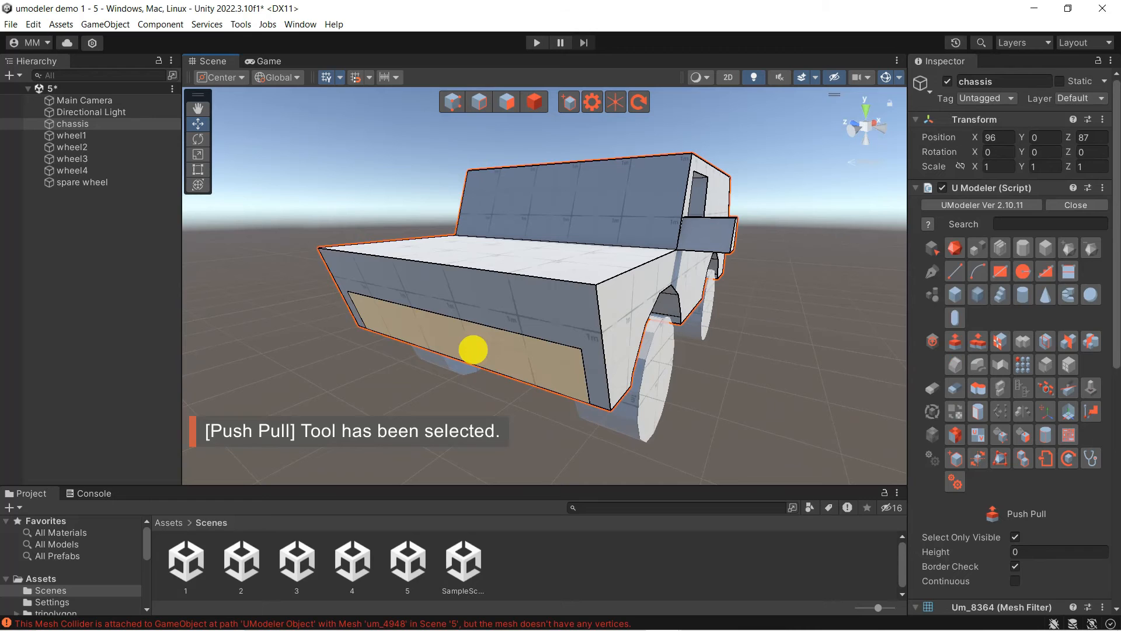
drag(474, 347, 764, 278)
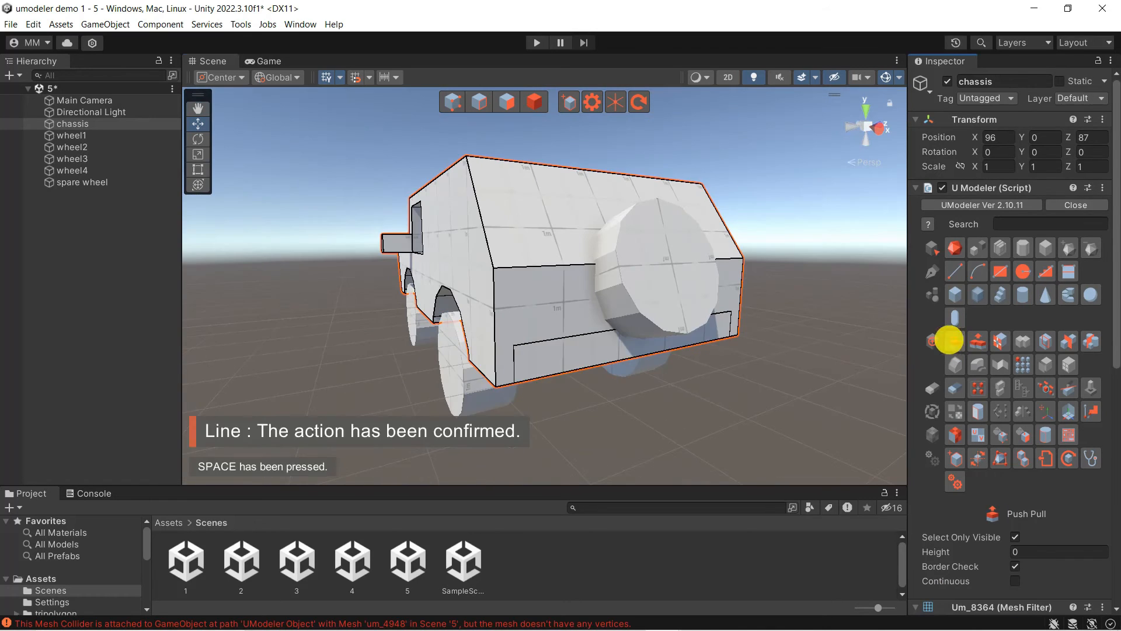
click(952, 341)
drag(617, 347, 634, 355)
alt+drag(430, 383, 745, 353)
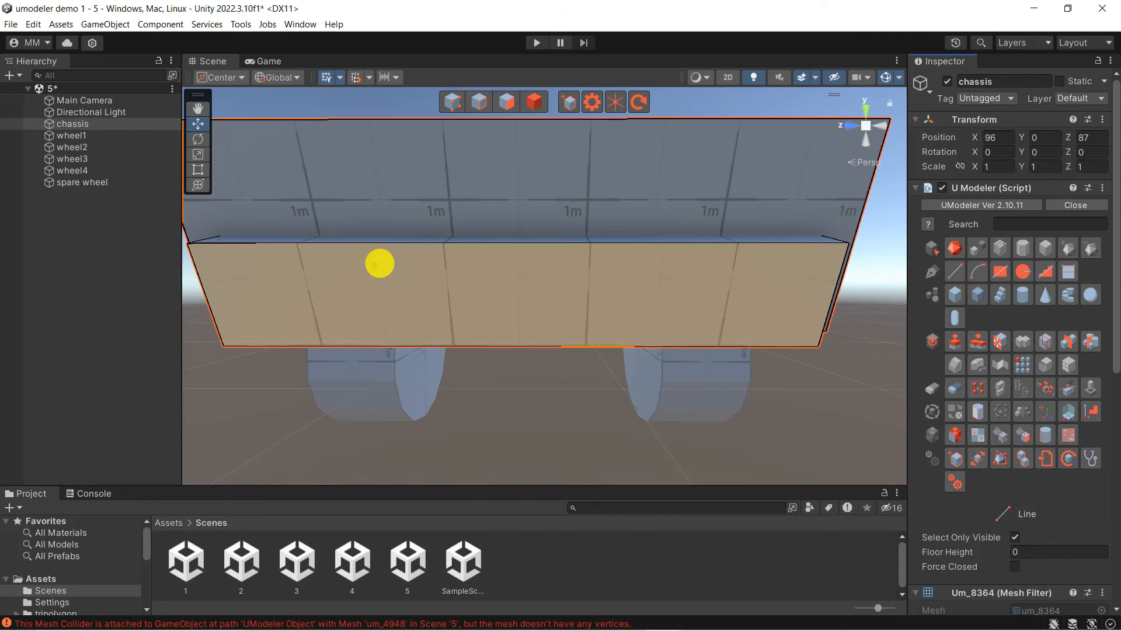
Draw a closed four-corner rectangle on the bumper face with the Line tool
click(410, 266)
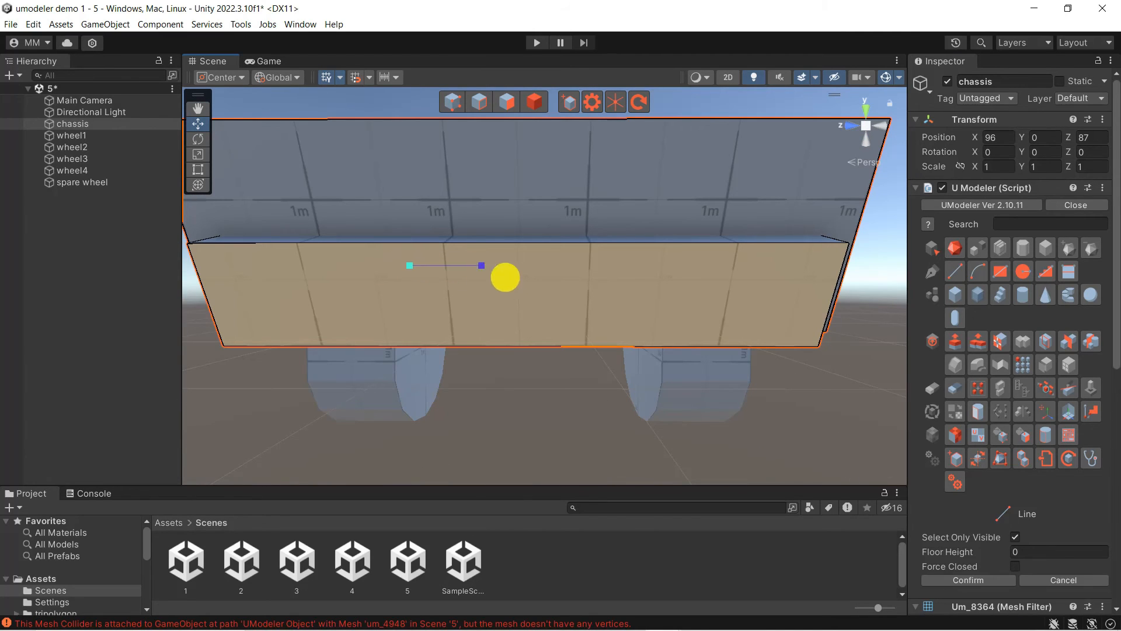
click(620, 294)
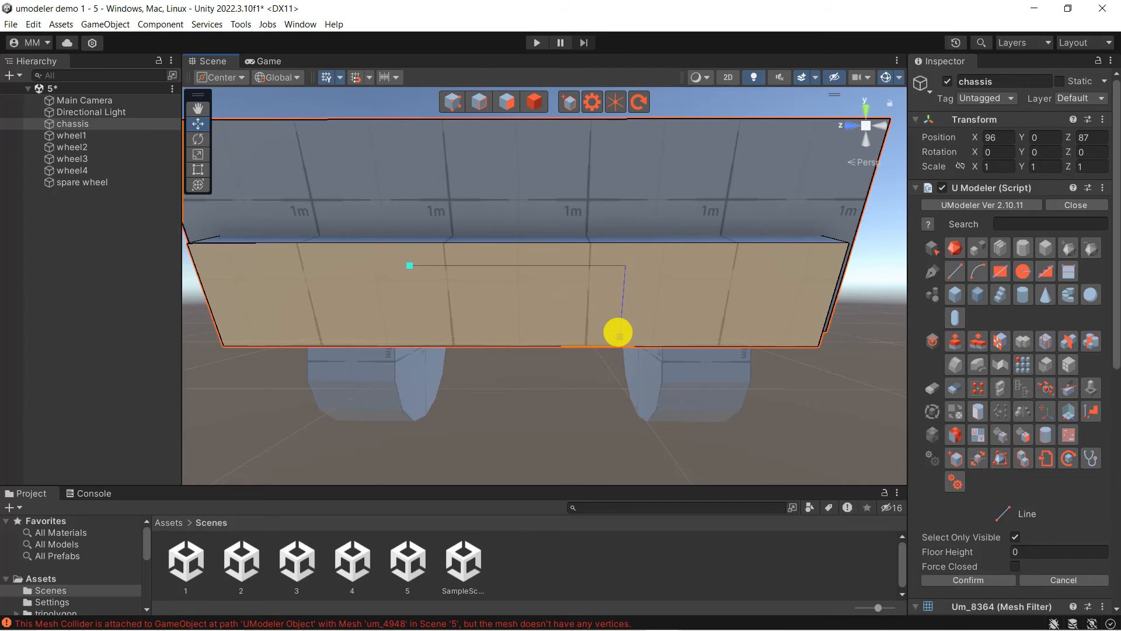
click(593, 333)
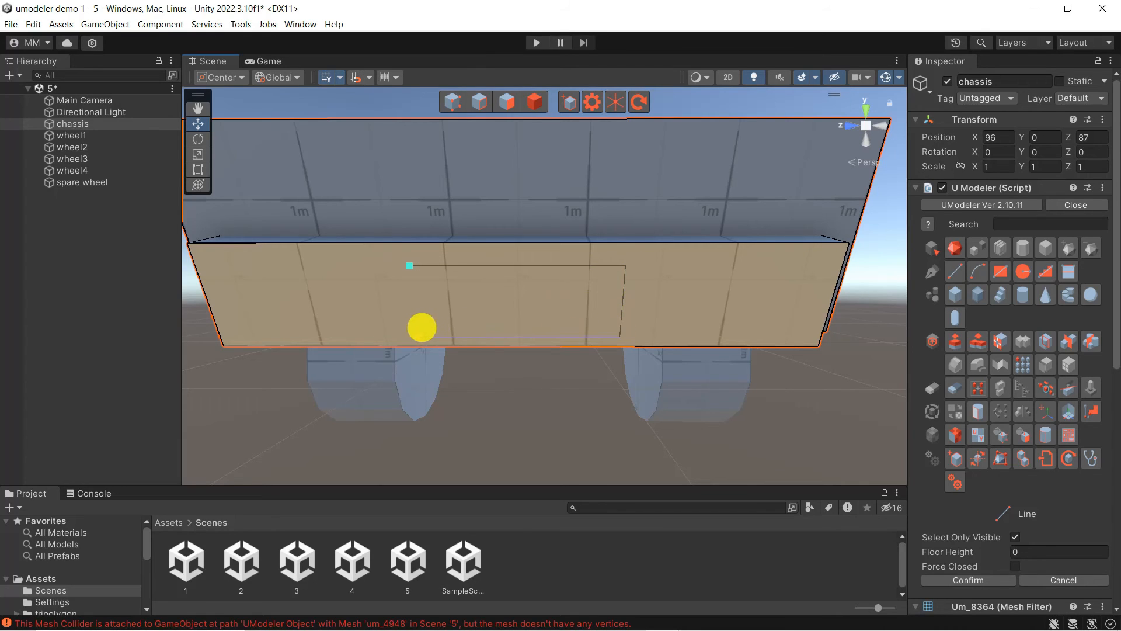
click(411, 270)
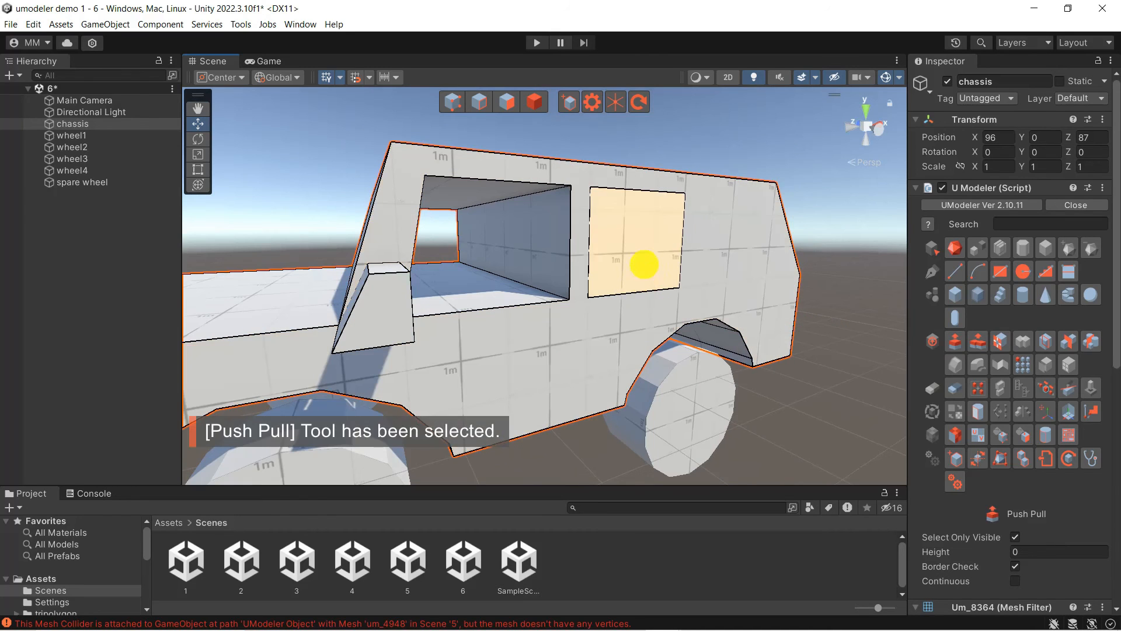
Push the new window rectangle inward and pull the next face out by 0.5
drag(641, 261, 503, 237)
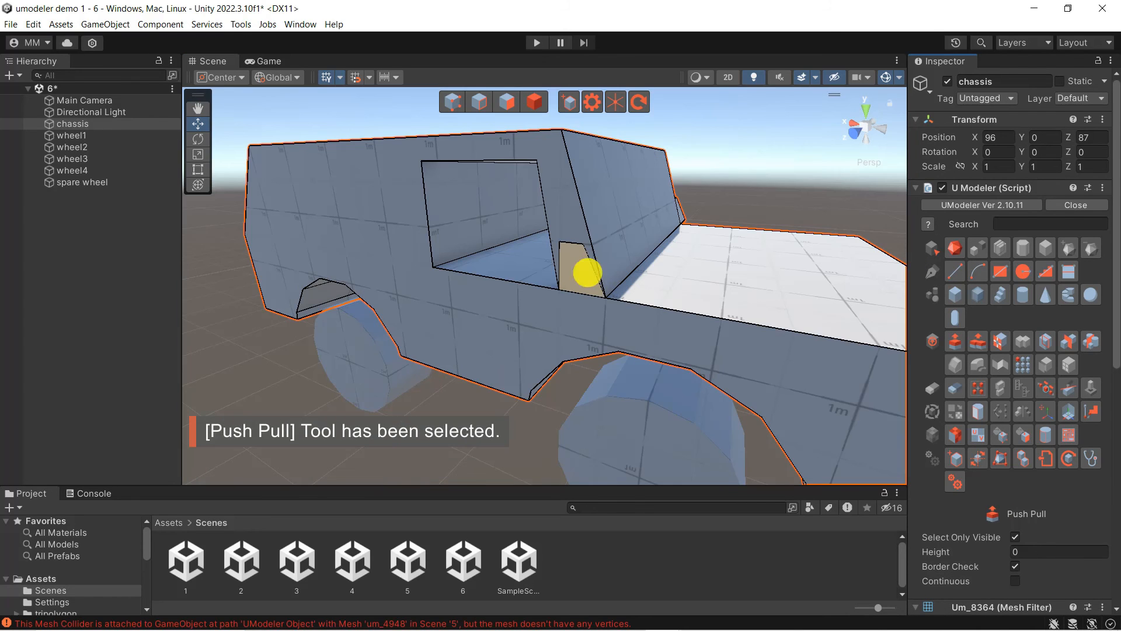
drag(583, 270, 609, 263)
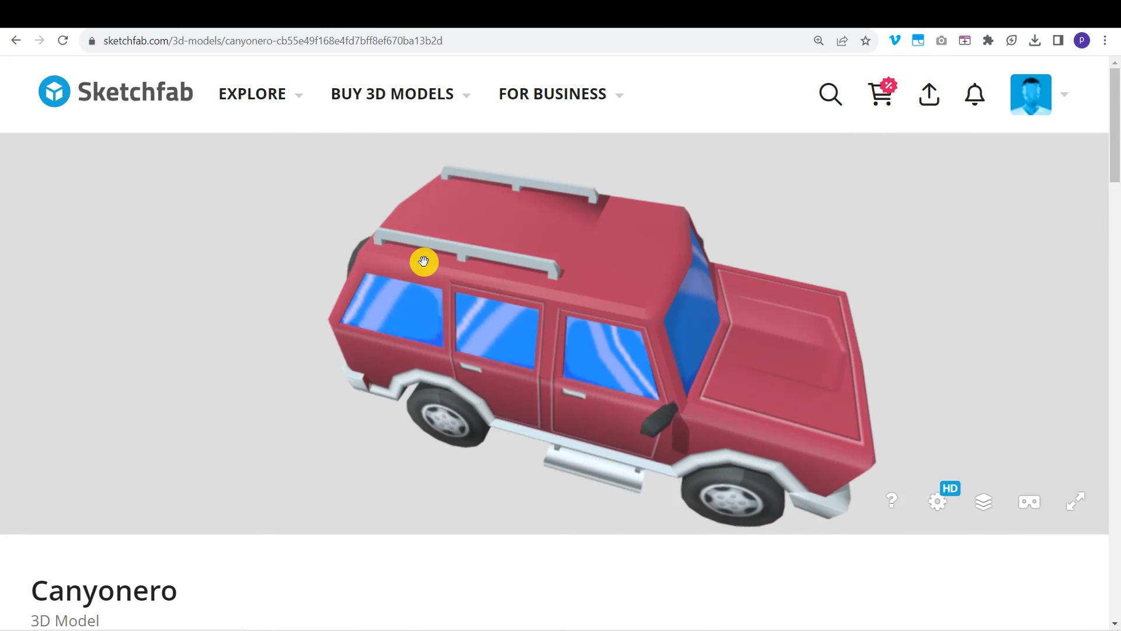
Turn the Canyonero reference to a front three-quarter view, then orbit around the Unity jeep
mouse_move(816, 422)
mouse_down()
mouse_move(656, 368)
mouse_move(598, 333)
mouse_move(518, 365)
mouse_up()
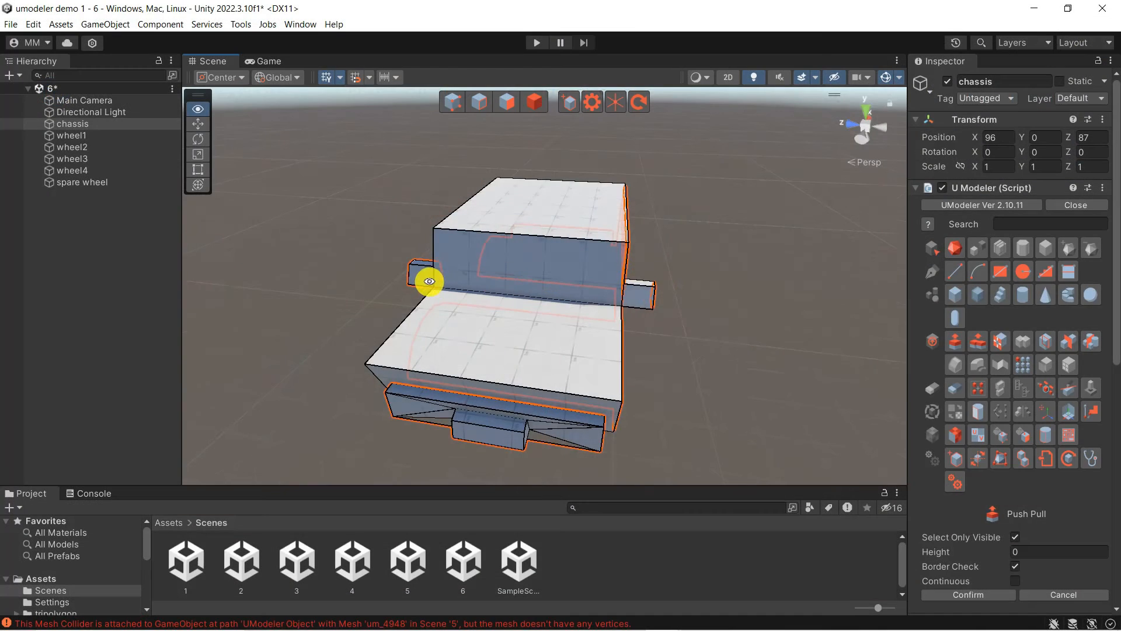
mouse_move(431, 281)
alt+mouse_down()
mouse_move(656, 280)
mouse_move(715, 297)
mouse_move(385, 292)
mouse_move(741, 361)
mouse_move(493, 288)
mouse_move(740, 335)
mouse_move(631, 350)
mouse_move(851, 378)
mouse_move(571, 365)
mouse_move(851, 328)
mouse_move(662, 351)
mouse_move(508, 348)
mouse_move(573, 348)
mouse_move(693, 428)
mouse_move(730, 413)
alt+mouse_up()
middle_drag(730, 413, 683, 386)
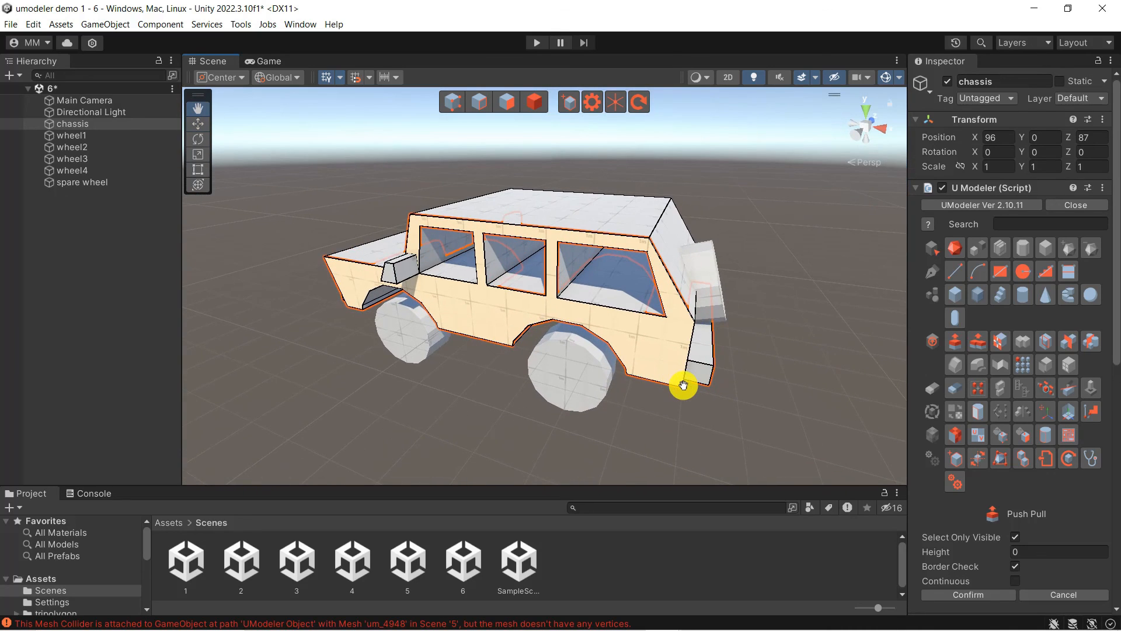